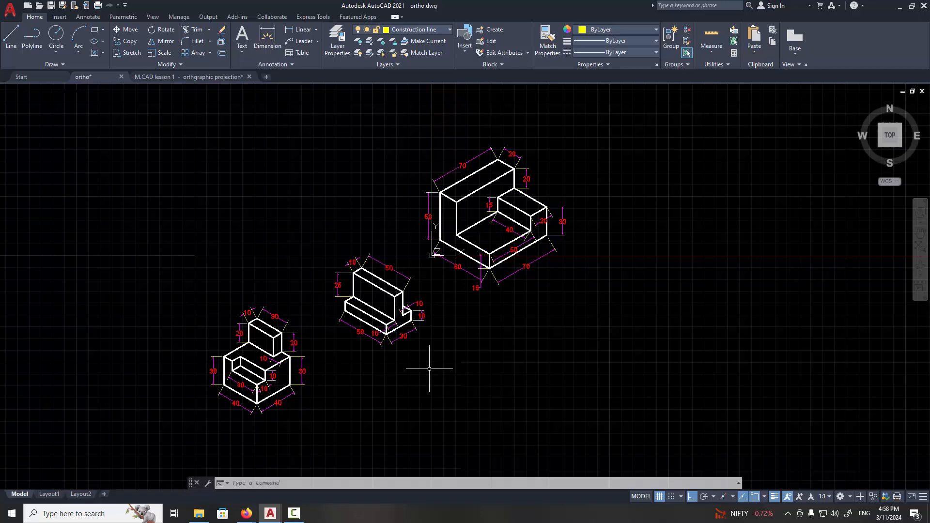
Copy the middle isometric block together with its dimensions to an empty area of the drawing, away from the other views.
left_click(419, 244)
left_click(331, 367)
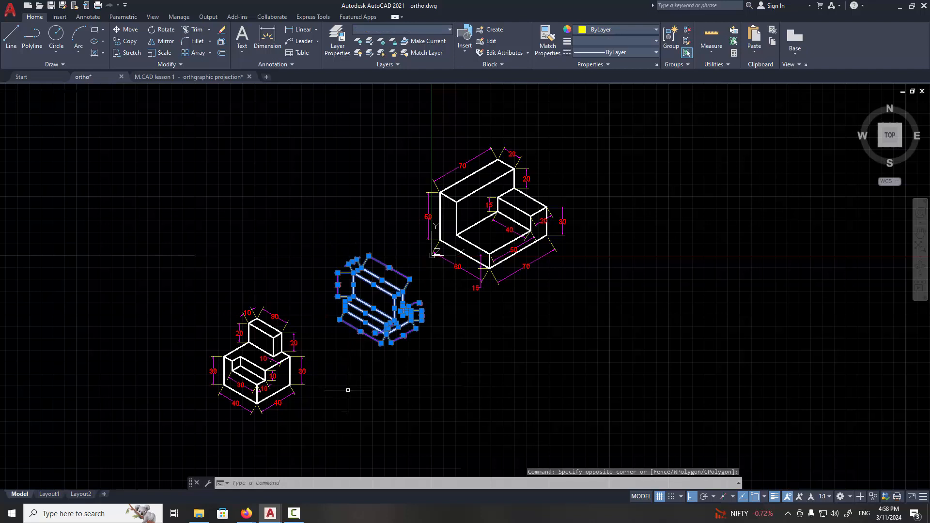
type("cp")
key("Return")
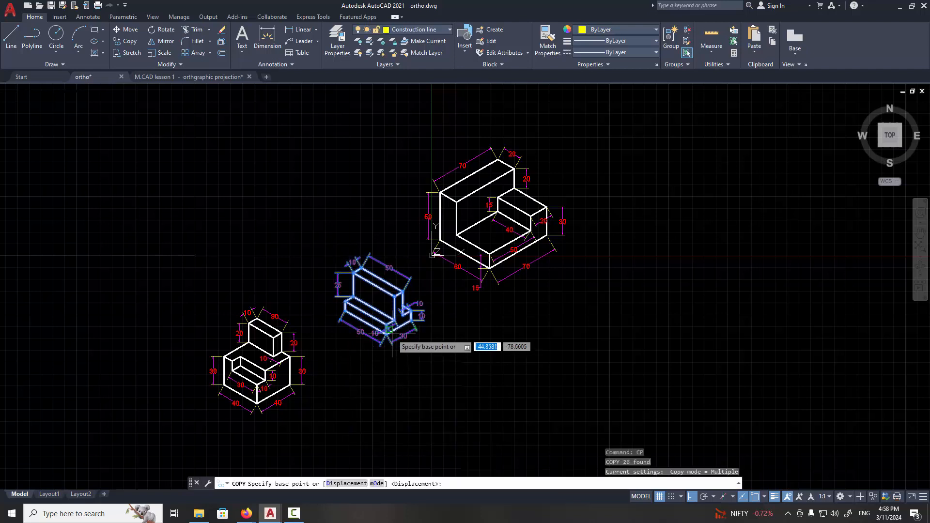
left_click(390, 340)
scroll(256, 228, "down", 5)
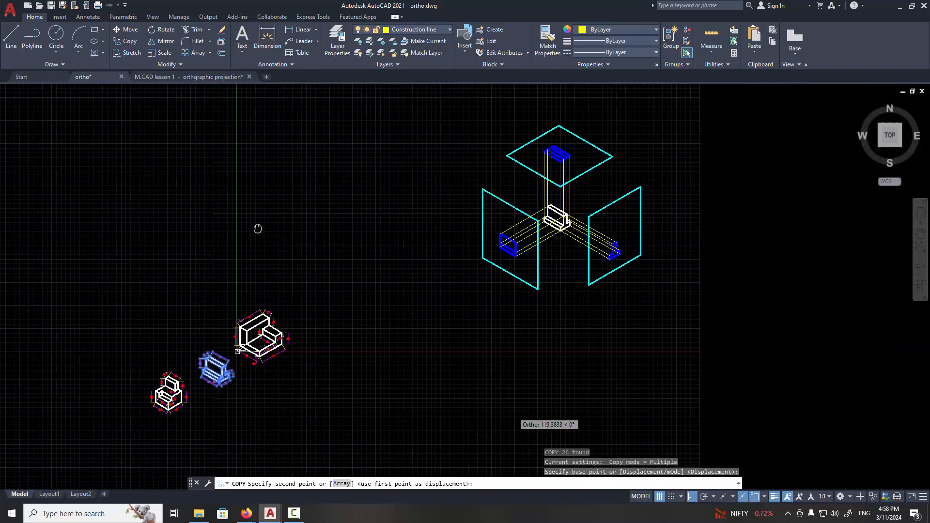
middle_click_drag(300, 339, 309, 360)
scroll(336, 291, "up", 5)
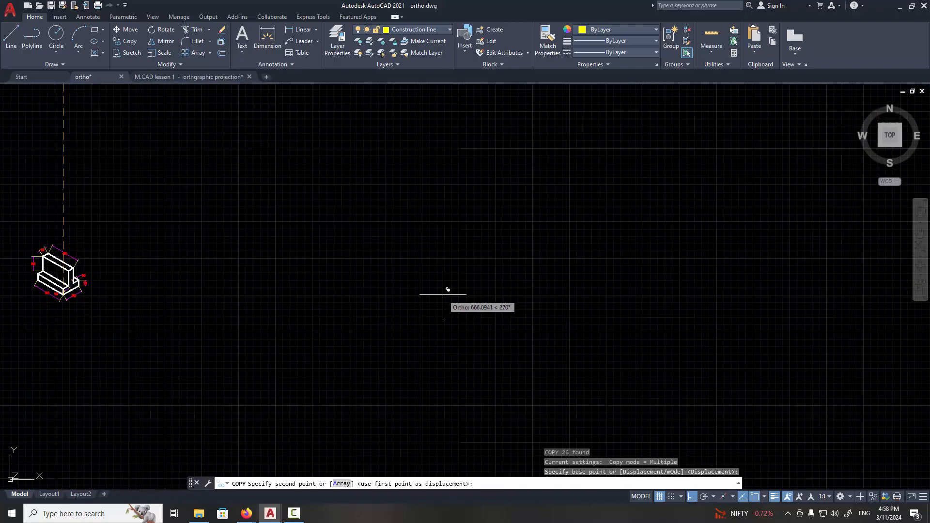
key("F8")
left_click(484, 298, "shift")
scroll(498, 288, "up", 4)
key("Escape")
key("Escape")
scroll(436, 266, "up", 4)
scroll(542, 294, "down", 4)
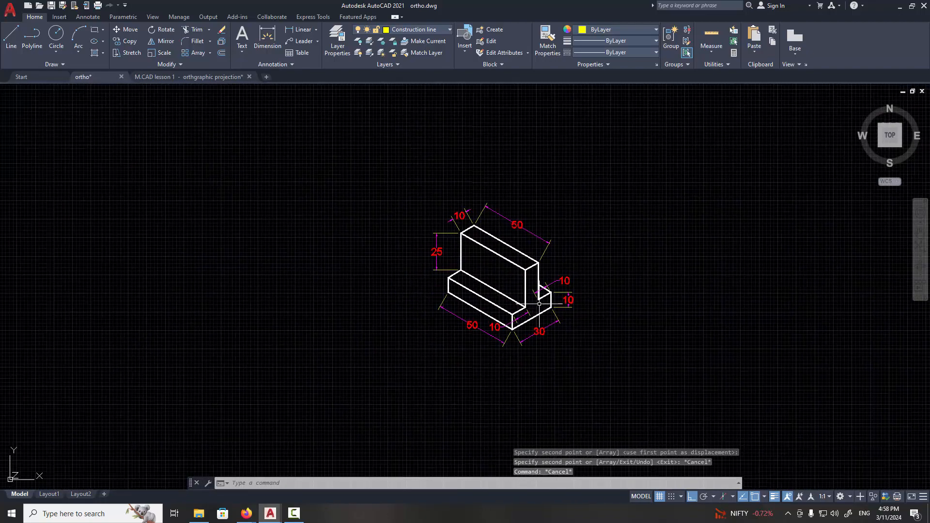
scroll(538, 308, "up", 2)
middle_click_drag(538, 307, 633, 287)
scroll(630, 289, "down", 2)
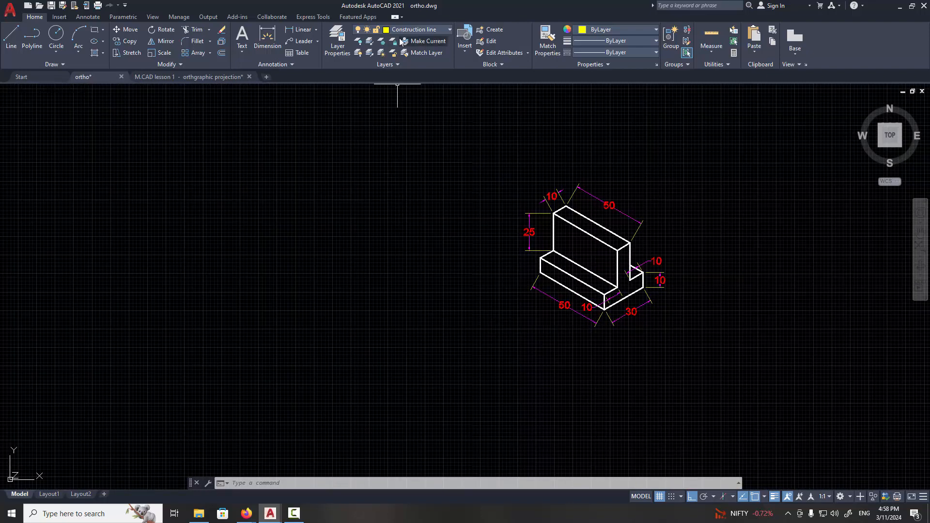
On the Construction line layer, draw a long horizontal line and a vertical line about 143 long crossing it near its left end.
left_click(404, 33)
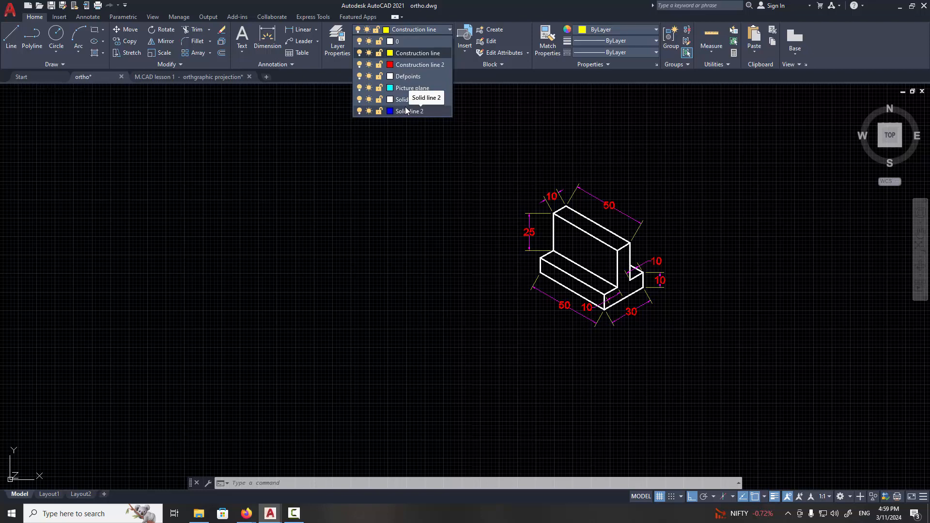
left_click(384, 163)
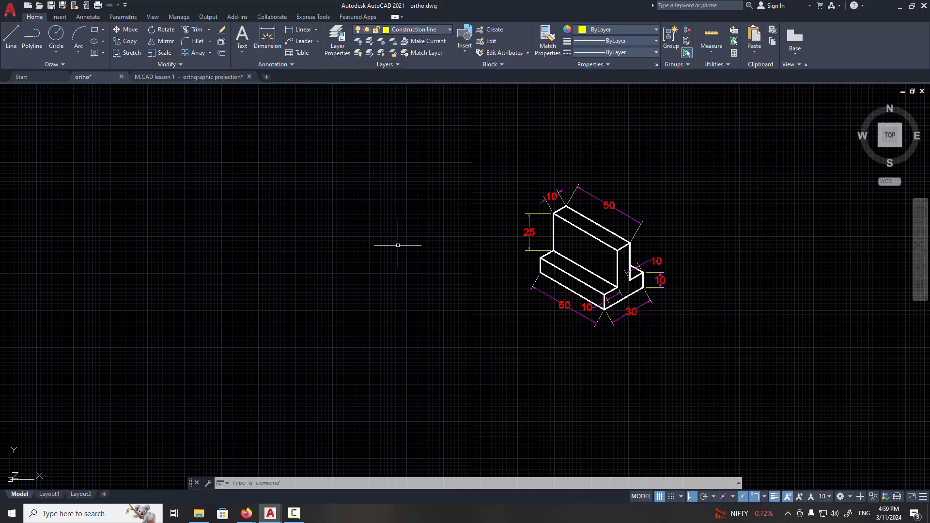
middle_click_drag(389, 245, 380, 190)
left_click(12, 38)
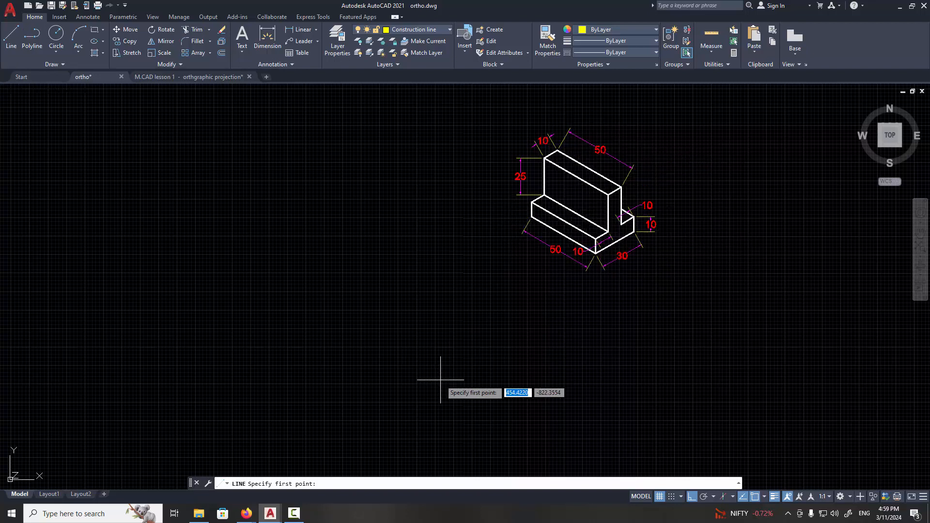
left_click(140, 408)
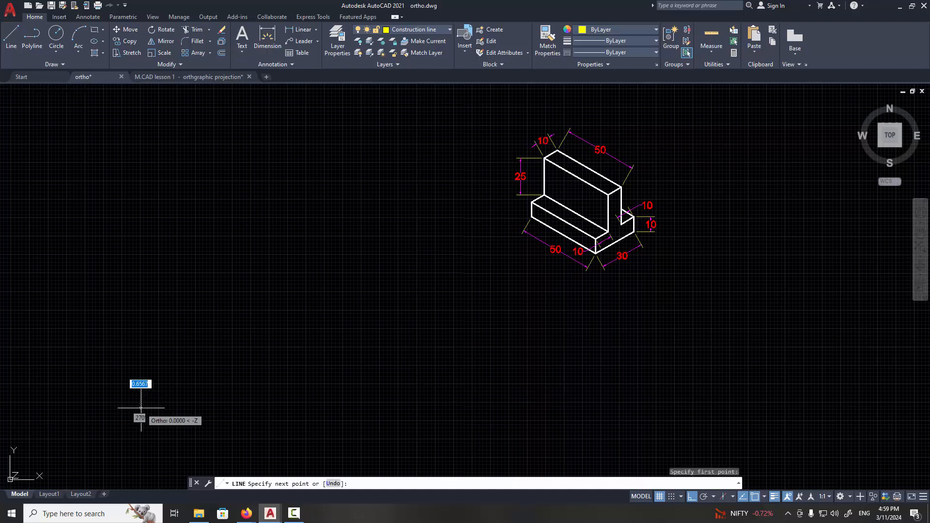
left_click(444, 430)
key("Return")
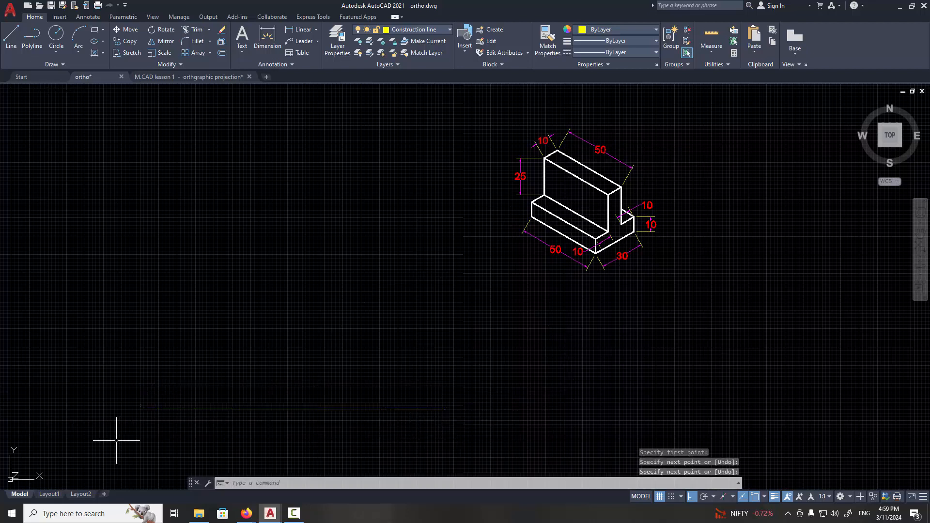
key("Return")
left_click(164, 427)
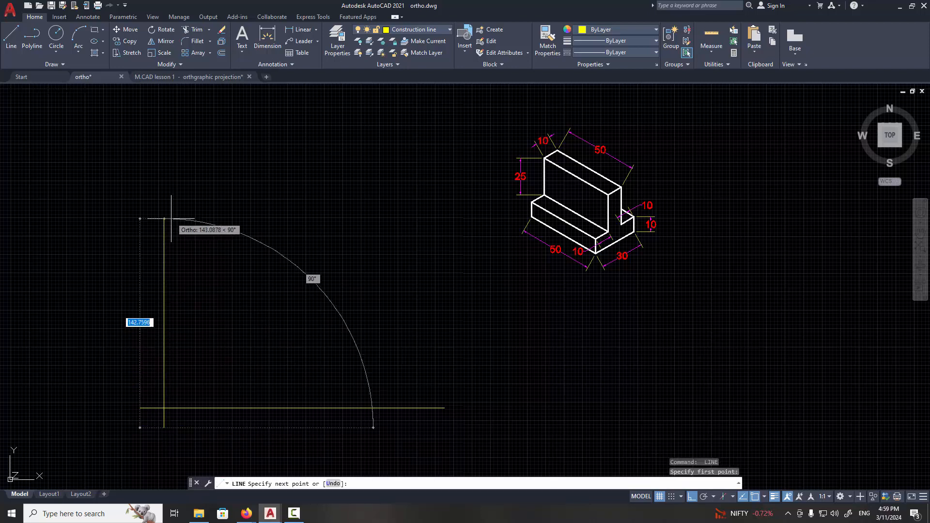
key("Return")
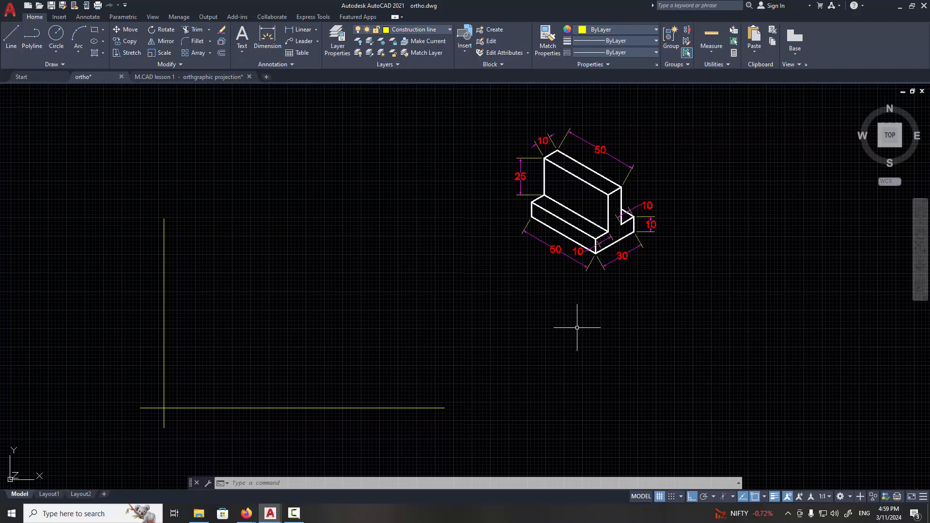
middle_click_drag(619, 274, 611, 293)
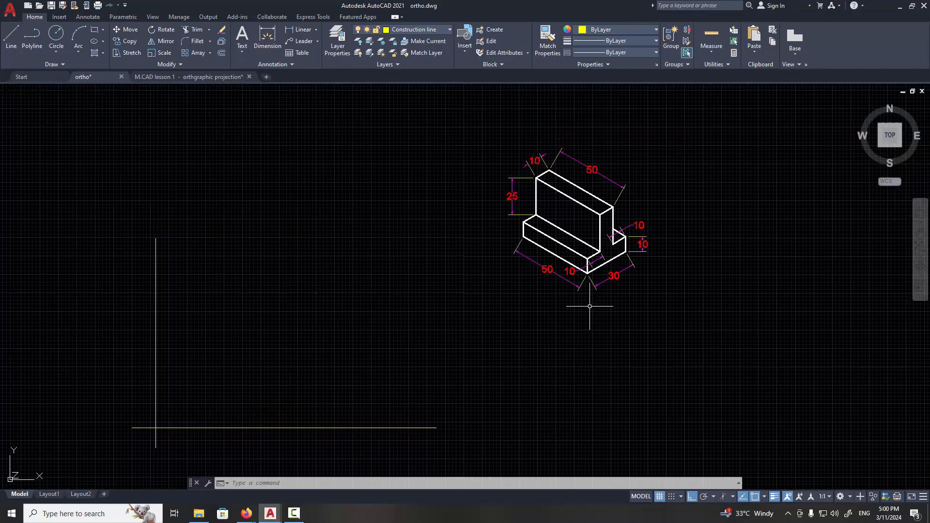
middle_click_drag(413, 376, 419, 374)
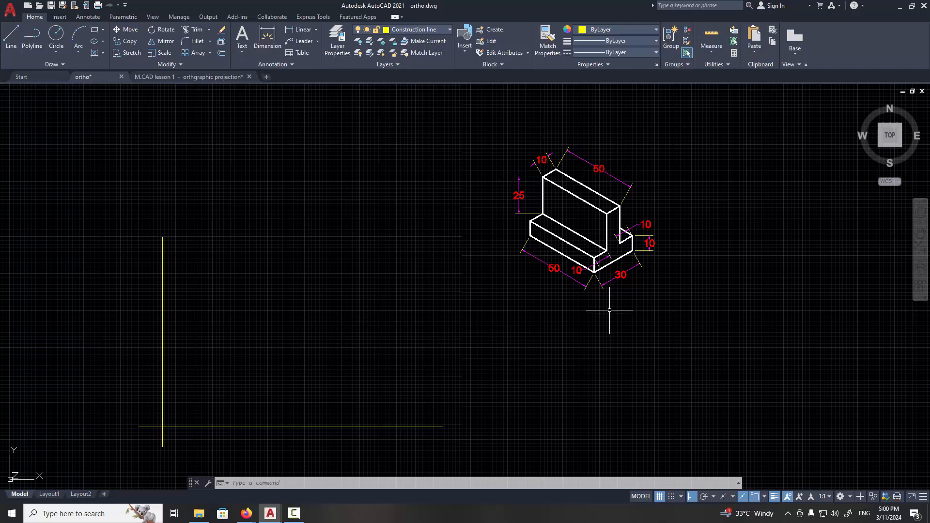
left_click(616, 260)
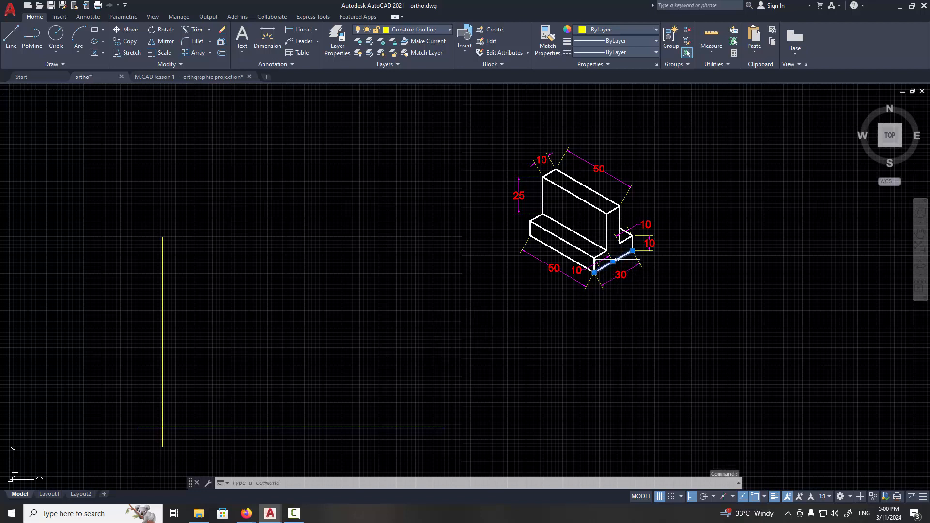
left_click(238, 418)
left_click(211, 436)
key("Escape")
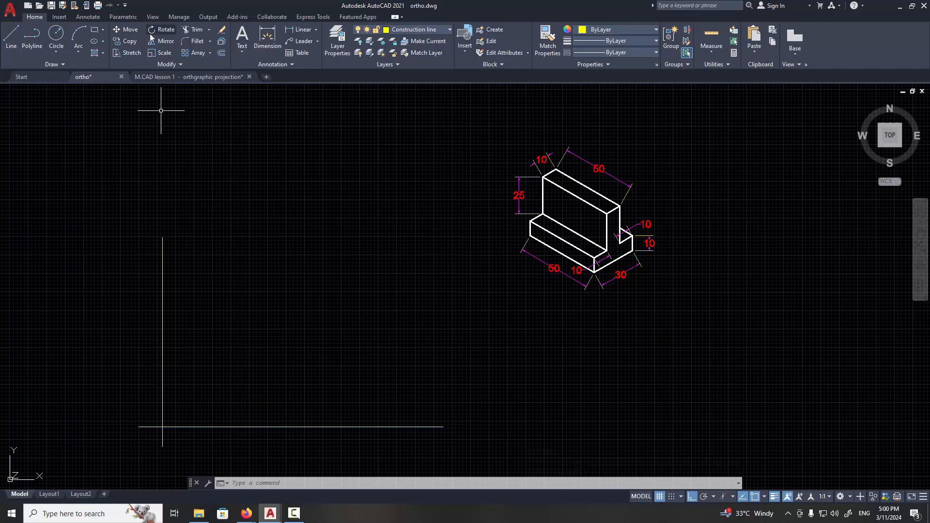
Offset the vertical construction line 30 to the right for the block's width.
left_click(222, 53)
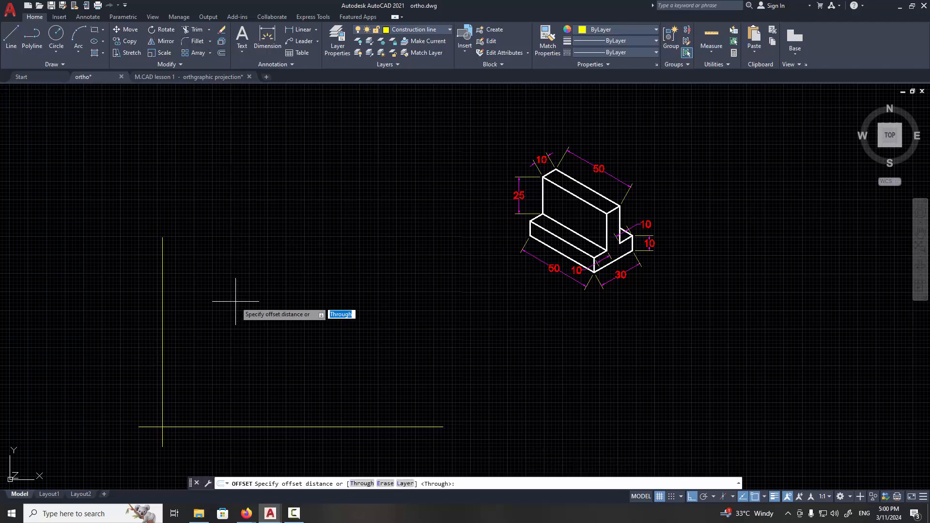
key("Return")
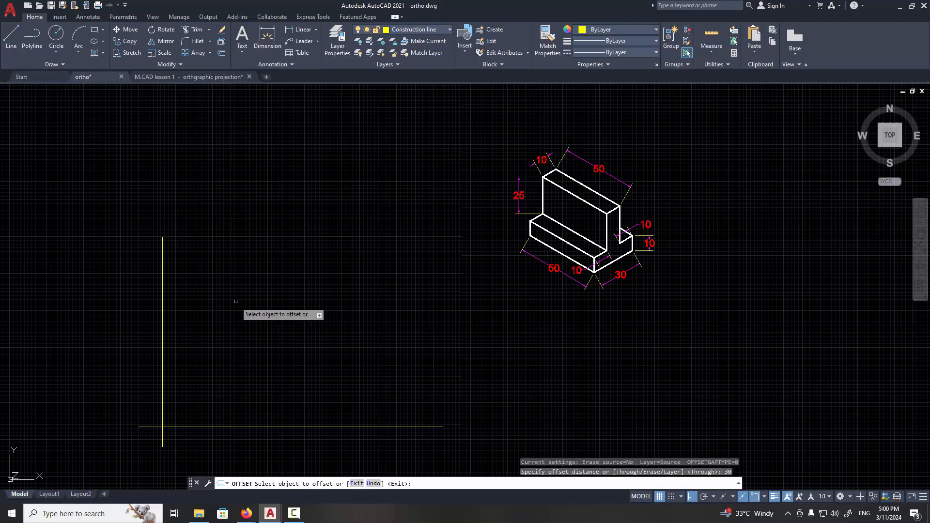
left_click(162, 377)
left_click(311, 388)
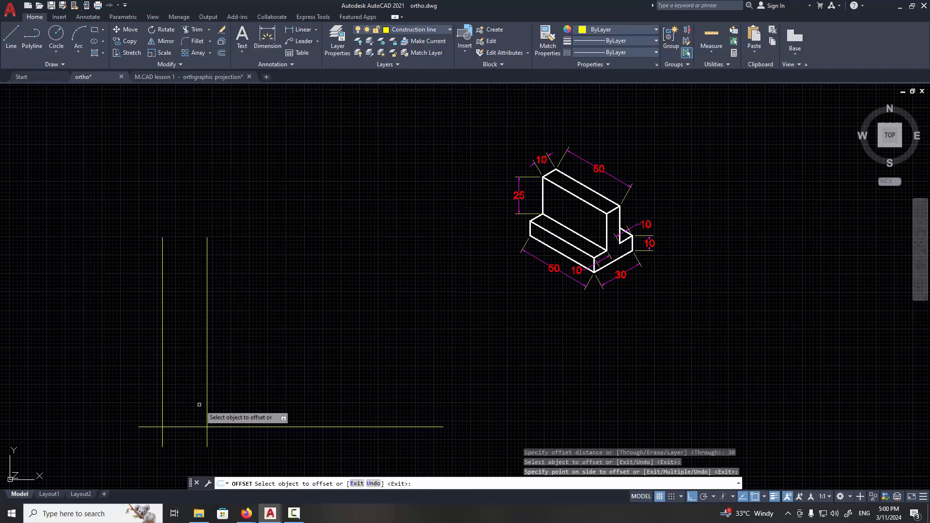
key("Return")
Offset the horizontal construction line 50 upward for the block's length.
key("Return")
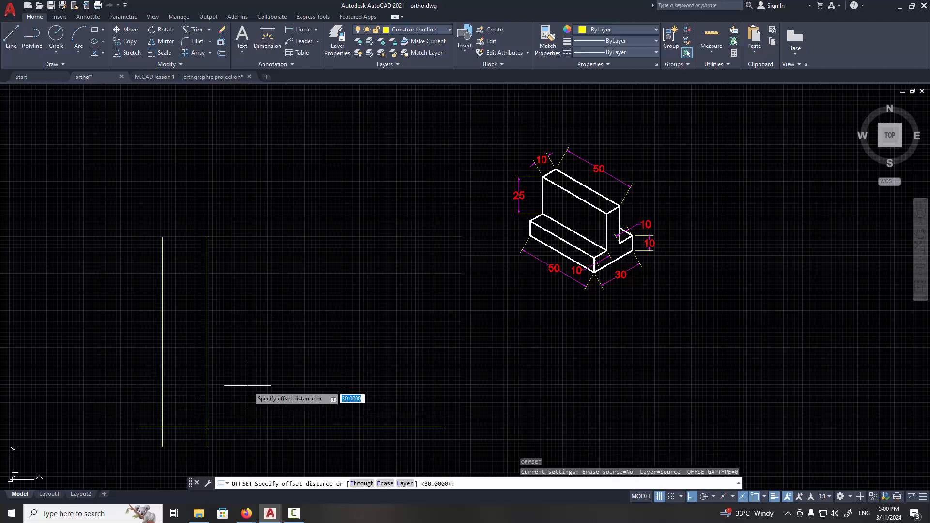
type("50")
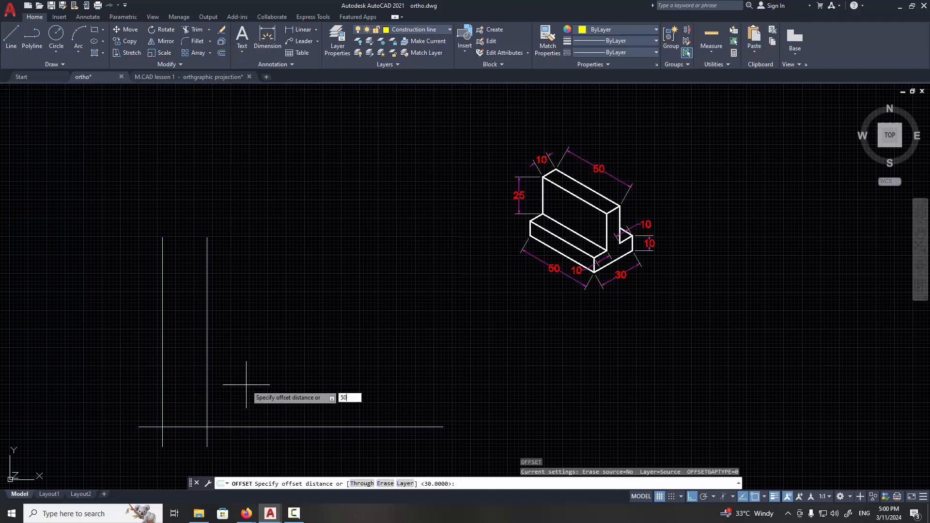
key("Return")
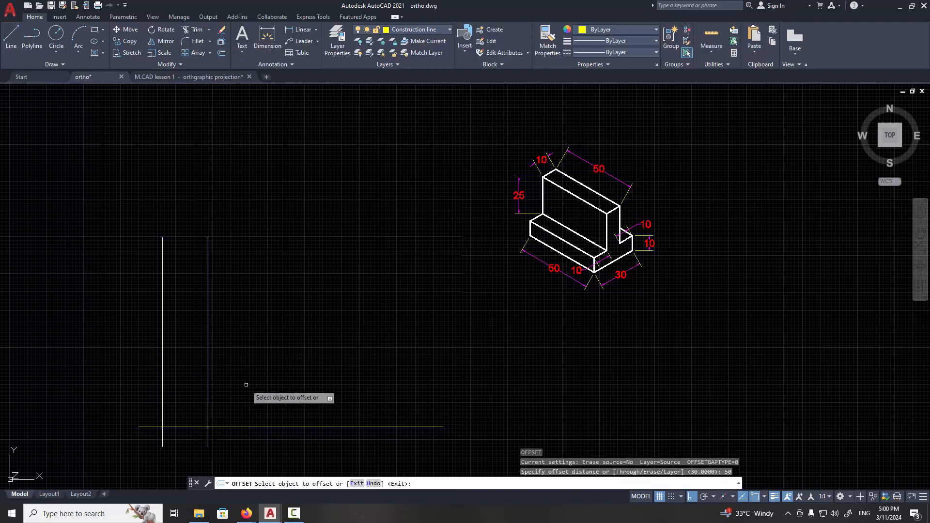
left_click(236, 425)
left_click(232, 348)
middle_click_drag(184, 389, 212, 365)
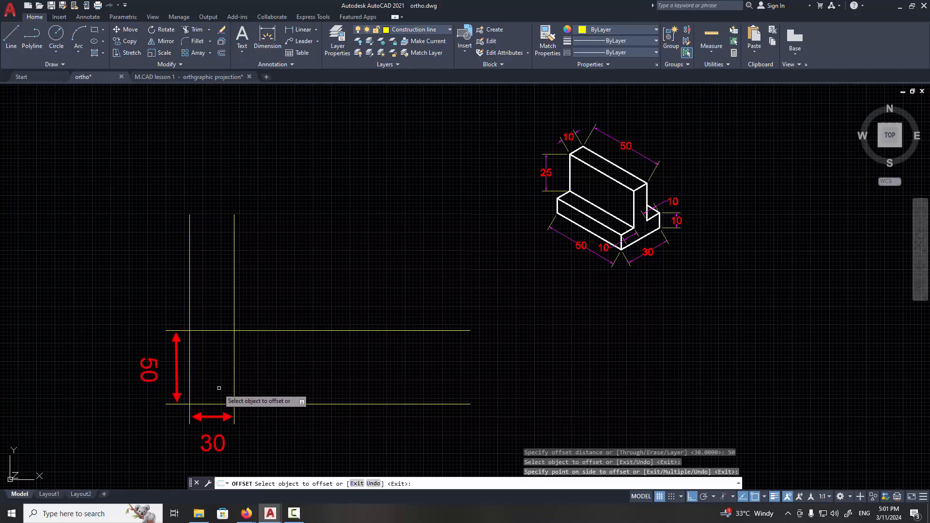
key("Escape")
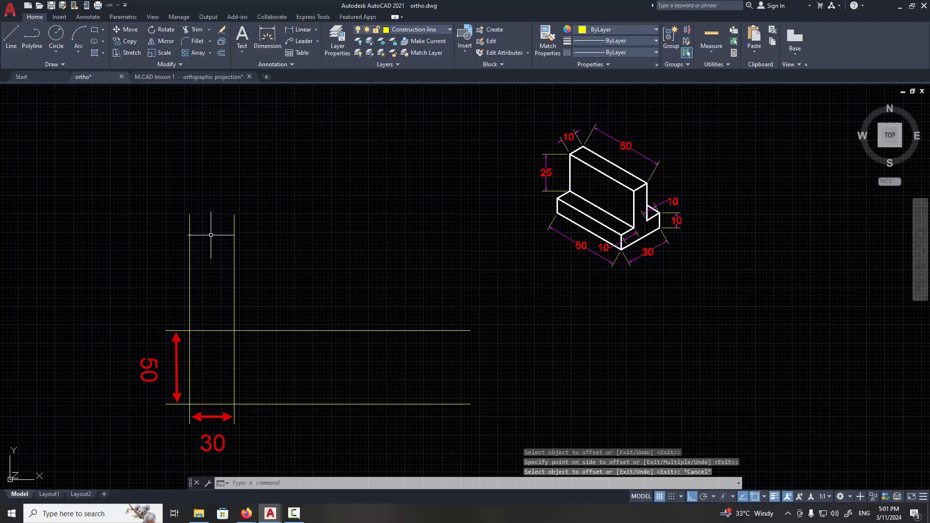
Offset the left vertical construction line 10 to the right, and offset the resulting line another 10 to the right.
type("o")
key("Return")
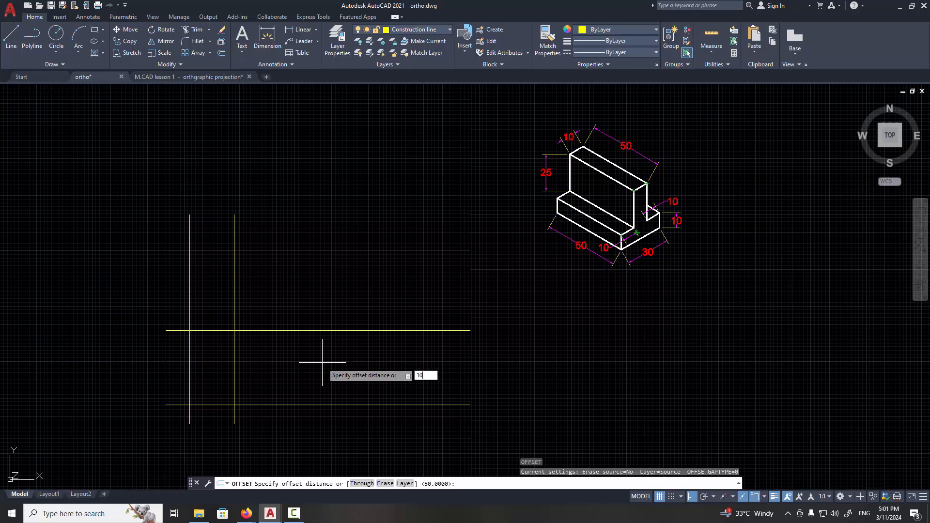
key("Return")
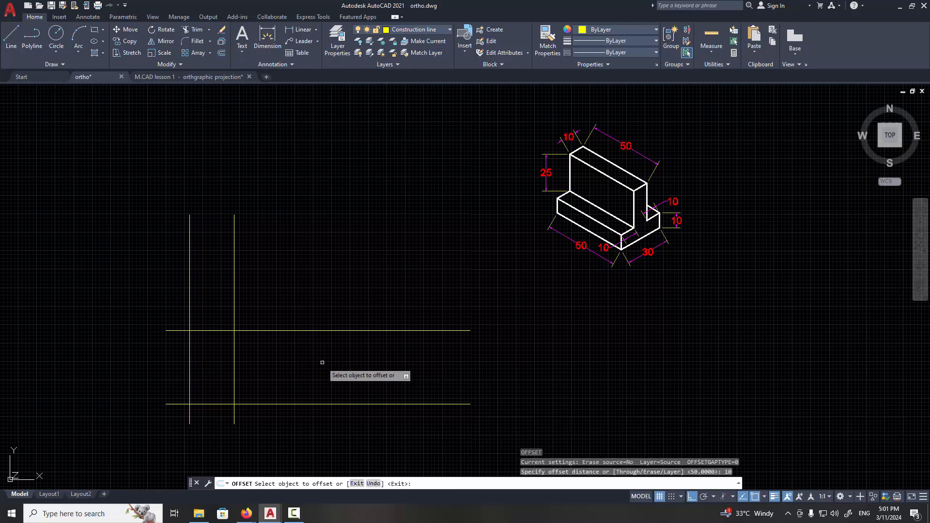
left_click(190, 382)
left_click(208, 386)
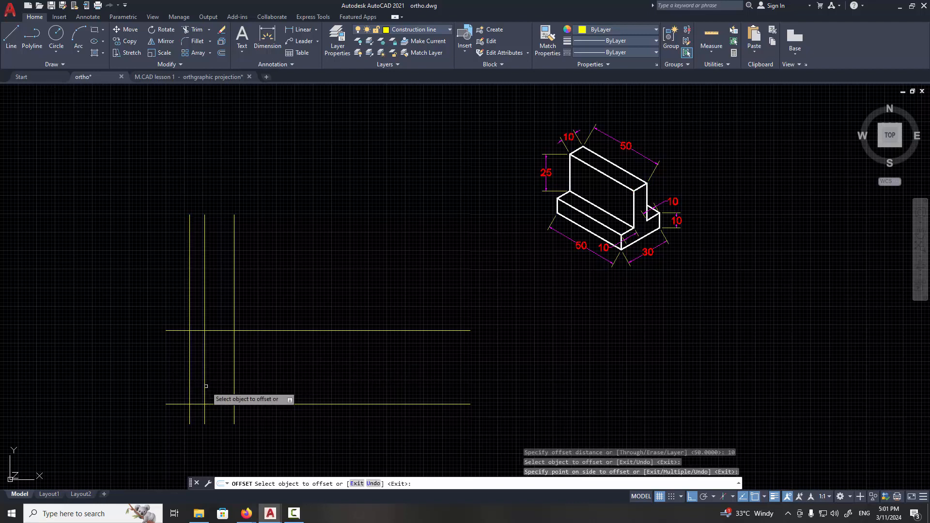
left_click(206, 386)
left_click(216, 385)
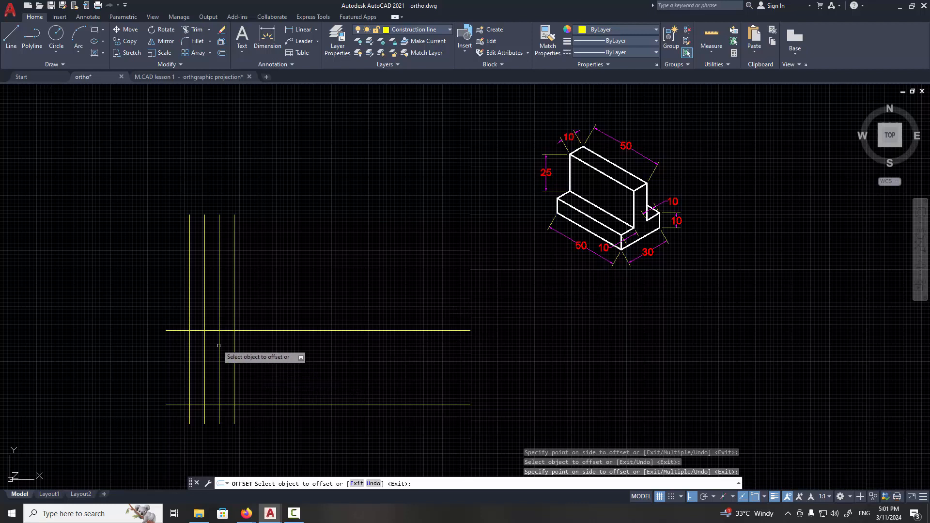
Make Solid line the current layer and draw a 30 by 50 rectangle between the outer construction line intersections.
left_click(451, 30)
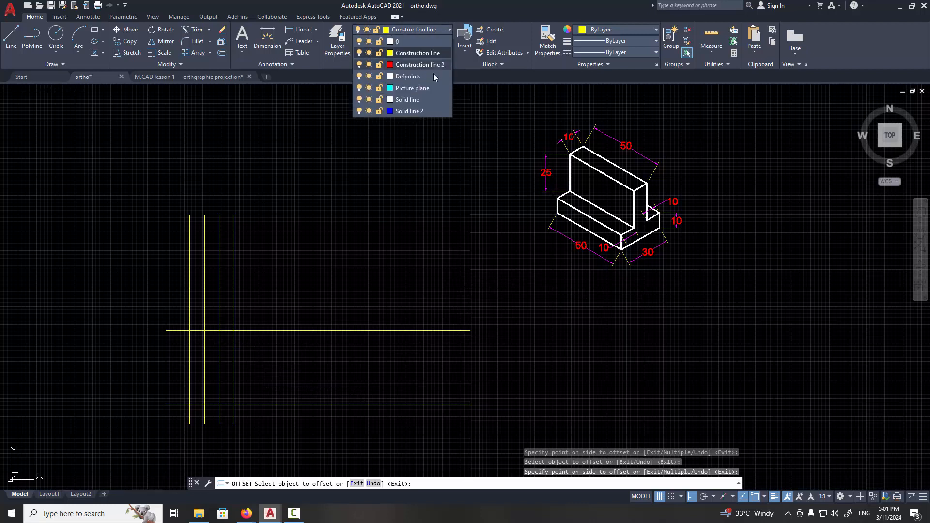
left_click(410, 101)
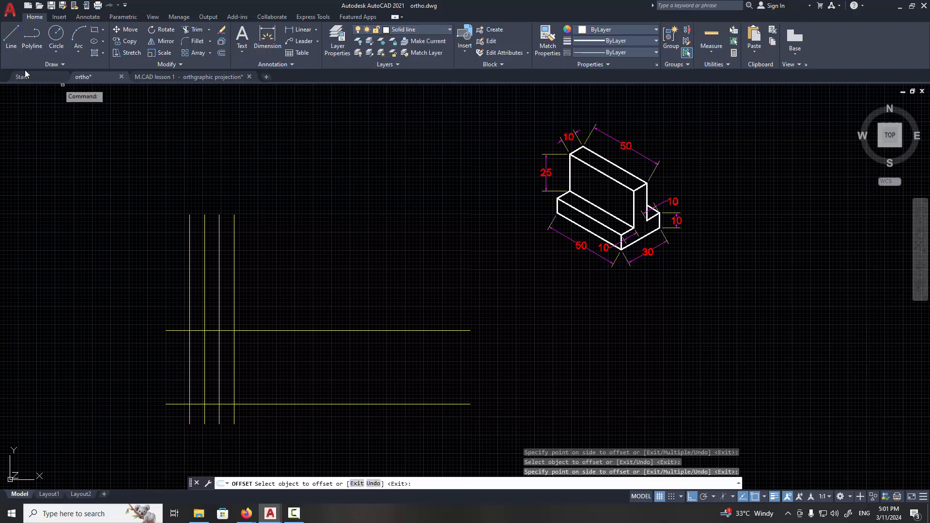
key("Escape")
left_click(94, 31)
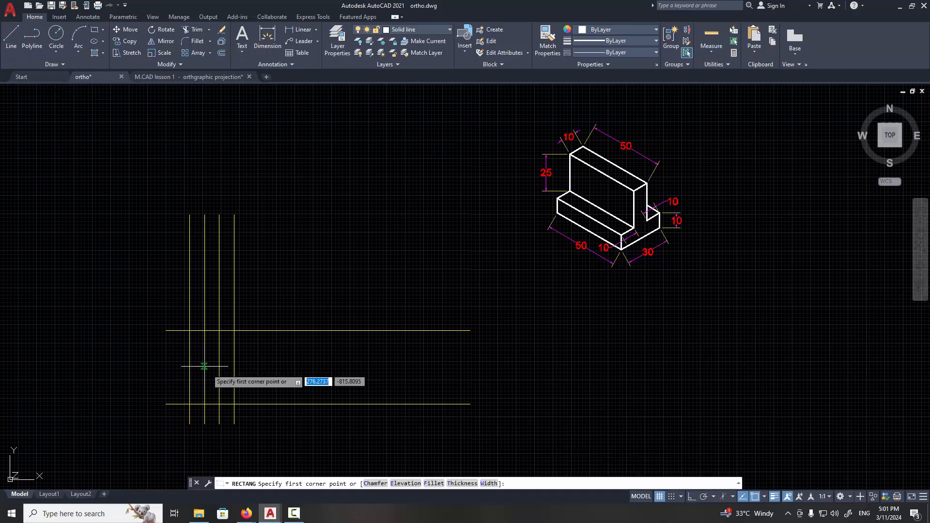
left_click(190, 330)
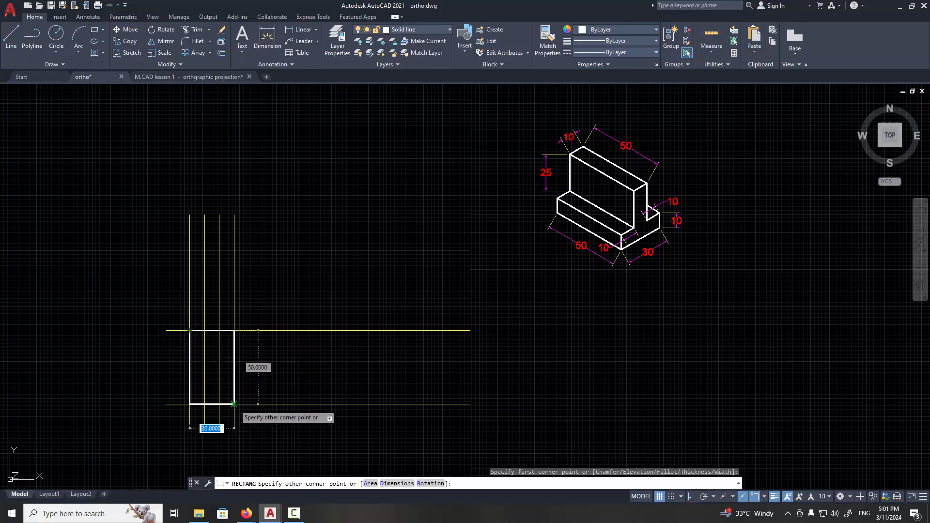
left_click(235, 404)
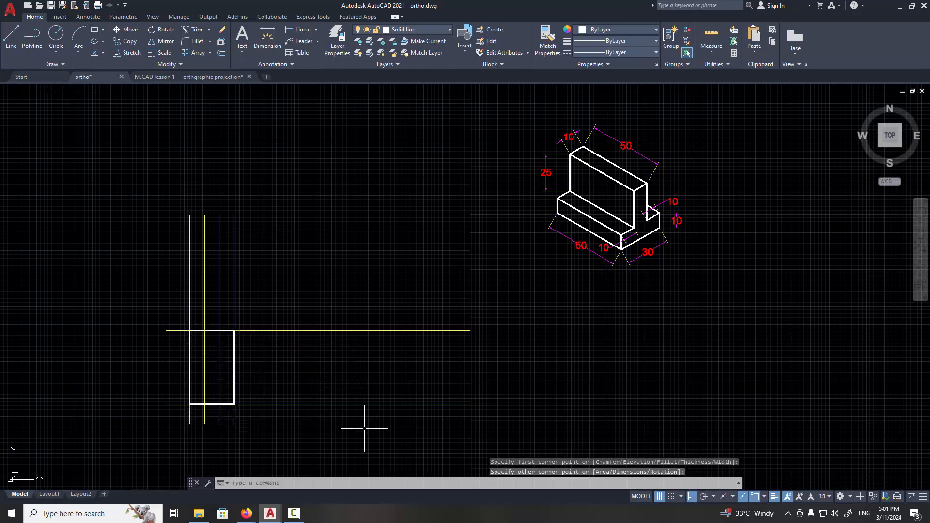
Draw two vertical solid lines inside the rectangle along the inner construction lines, from its lower edge to its upper edge.
left_click(11, 36)
scroll(207, 404, "up", 2)
left_click(202, 403)
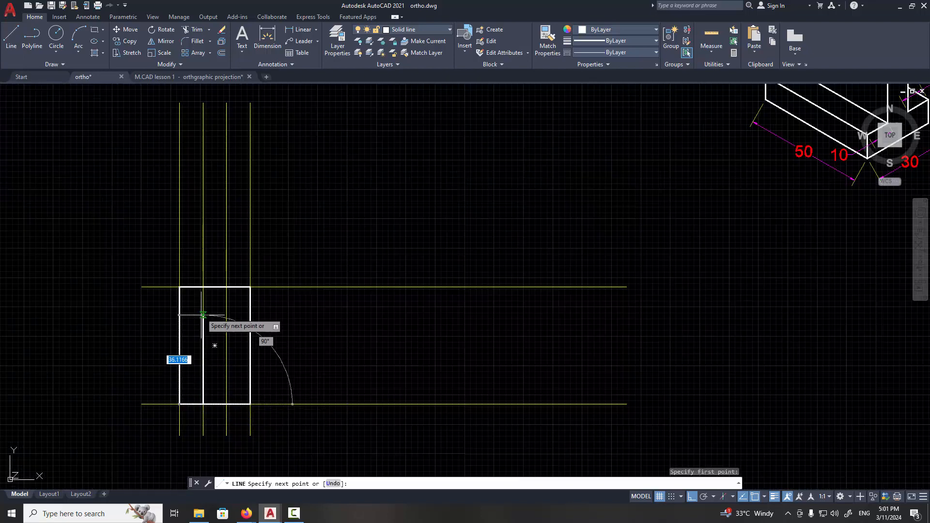
left_click(203, 286)
key("Return")
key("Return")
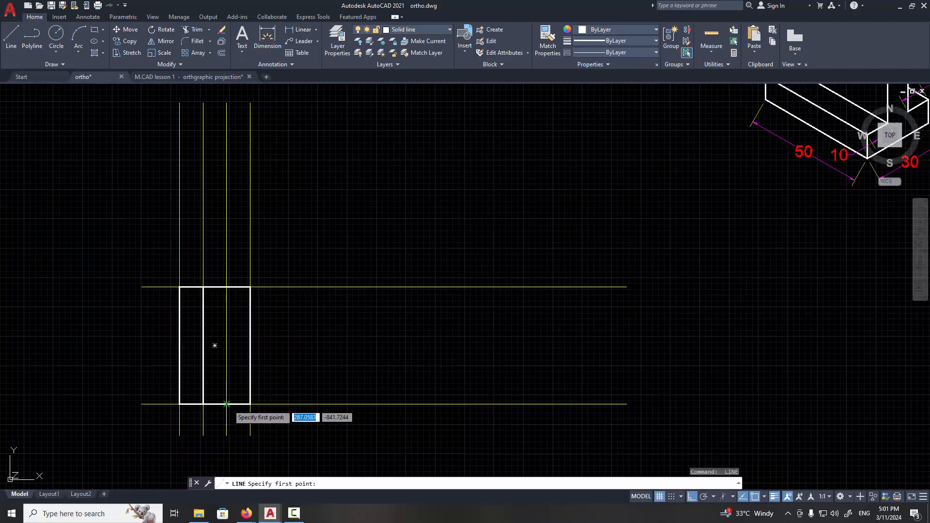
left_click(226, 404)
left_click(226, 287)
key("Escape")
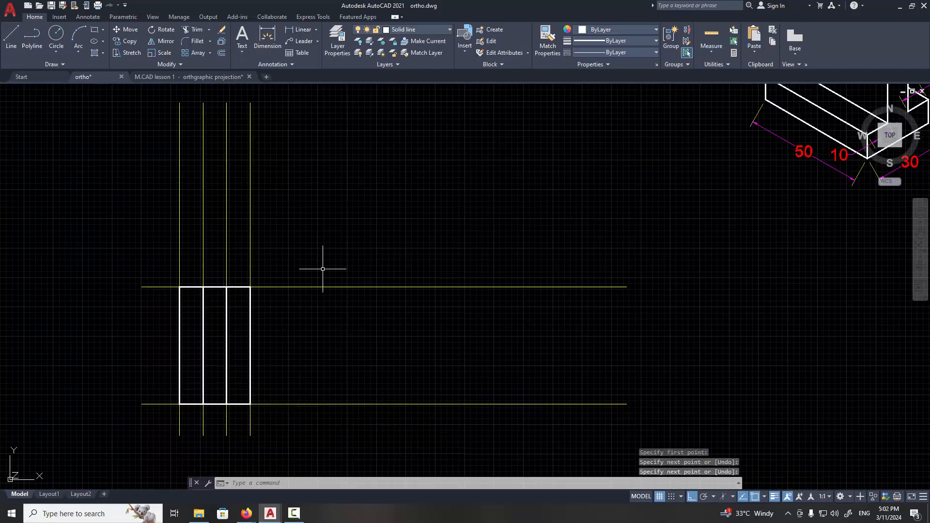
scroll(322, 266, "down", 4)
key("Escape")
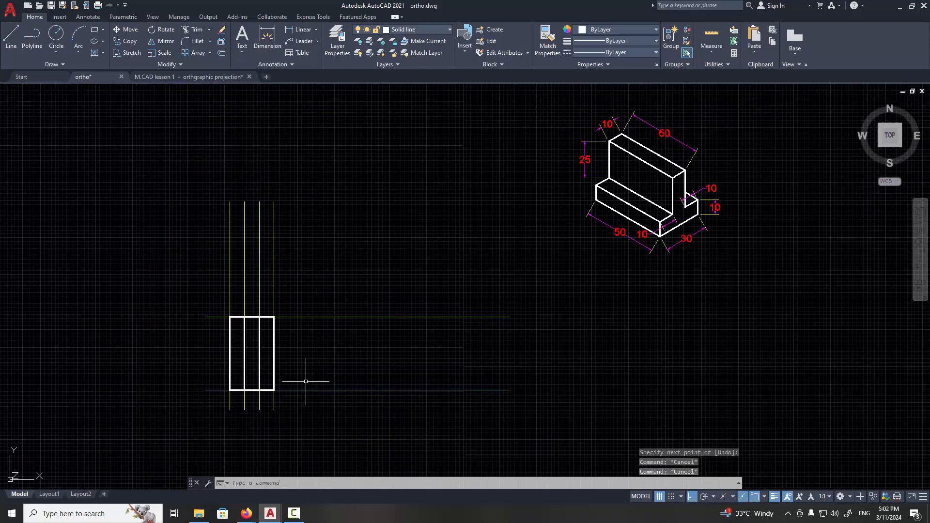
Erase the four vertical and two horizontal construction lines around the finished rectangular view.
left_click(416, 254)
left_click(148, 282)
key("Delete")
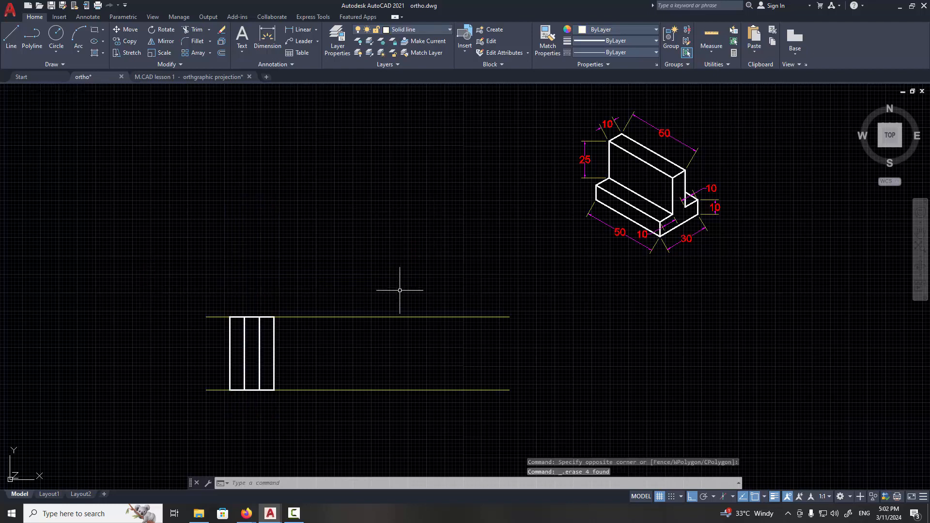
left_click(399, 290)
left_click(385, 403)
key("Delete")
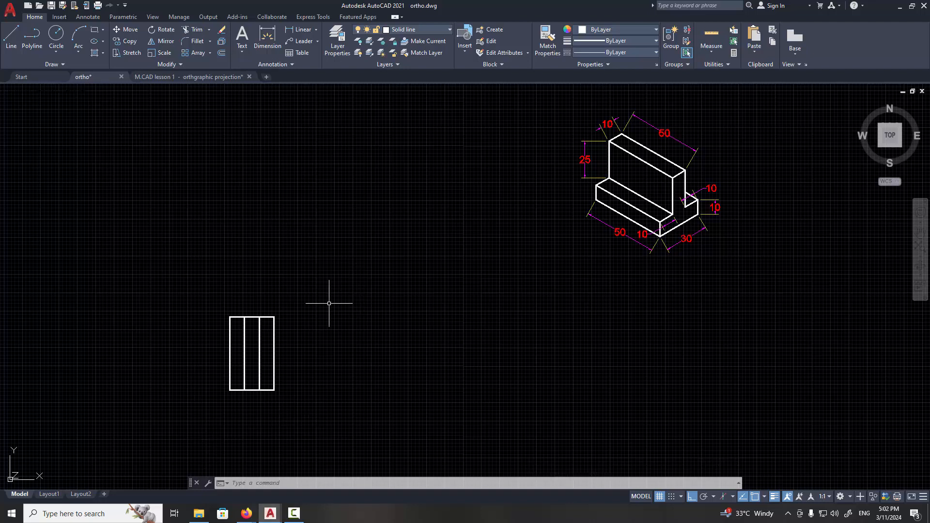
Make Construction line the current layer and draw two vertical lines along the rectangle's outer sides, extending well above and below it.
left_click(433, 30)
left_click(421, 58)
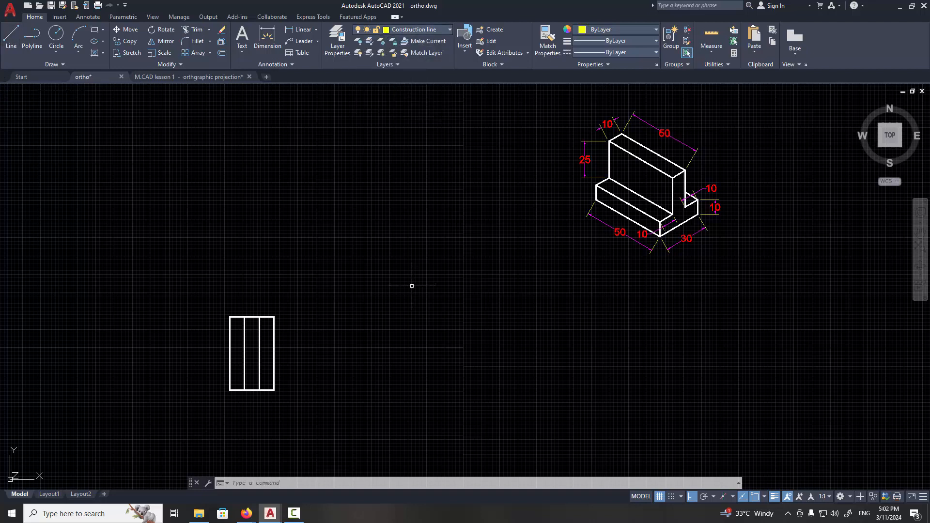
left_click(8, 36)
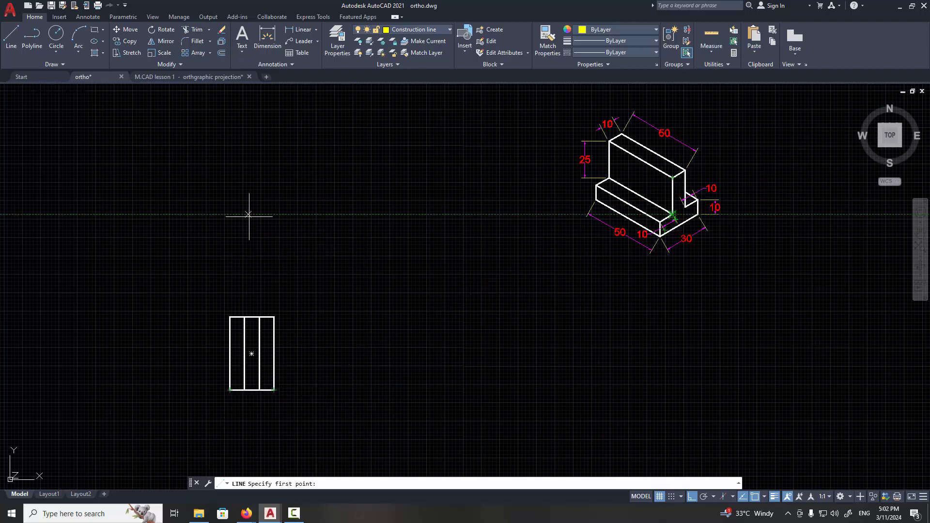
left_click(230, 427)
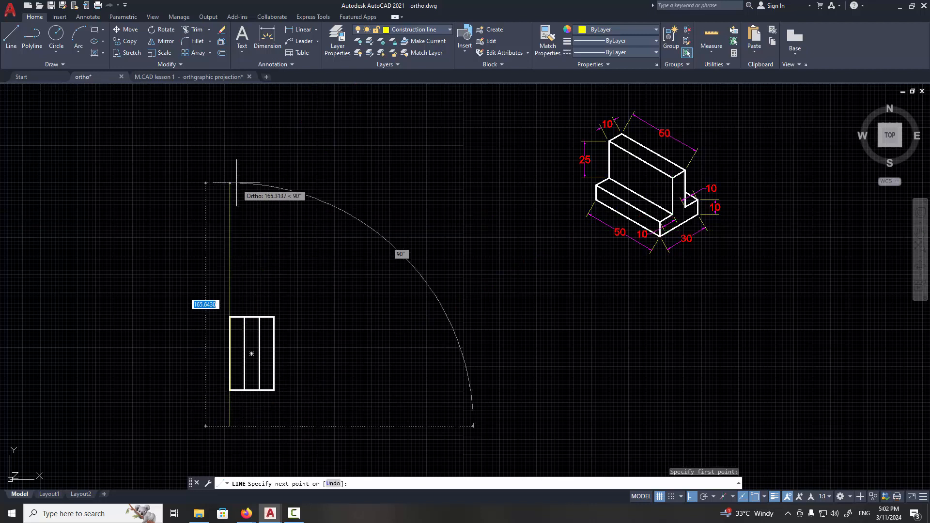
left_click(233, 131)
key("Return")
key("Return")
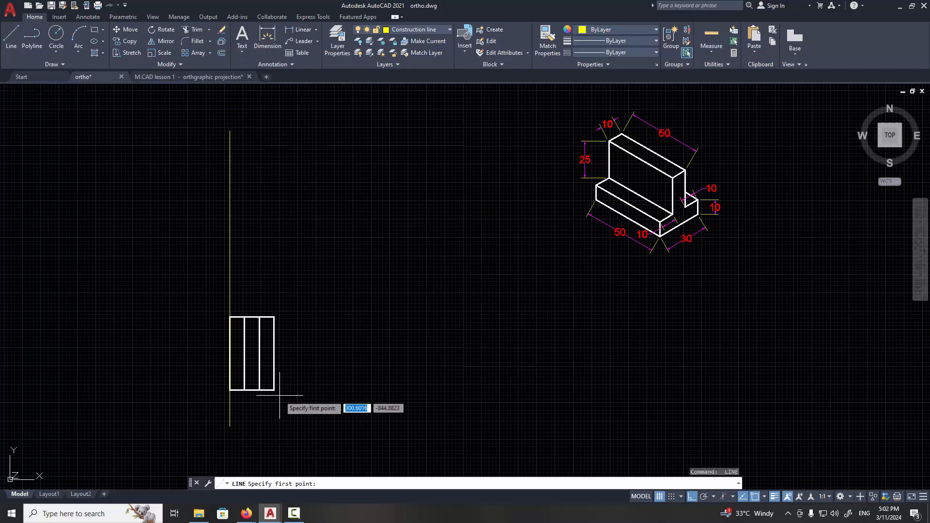
left_click(274, 430)
left_click(285, 128)
key("Return")
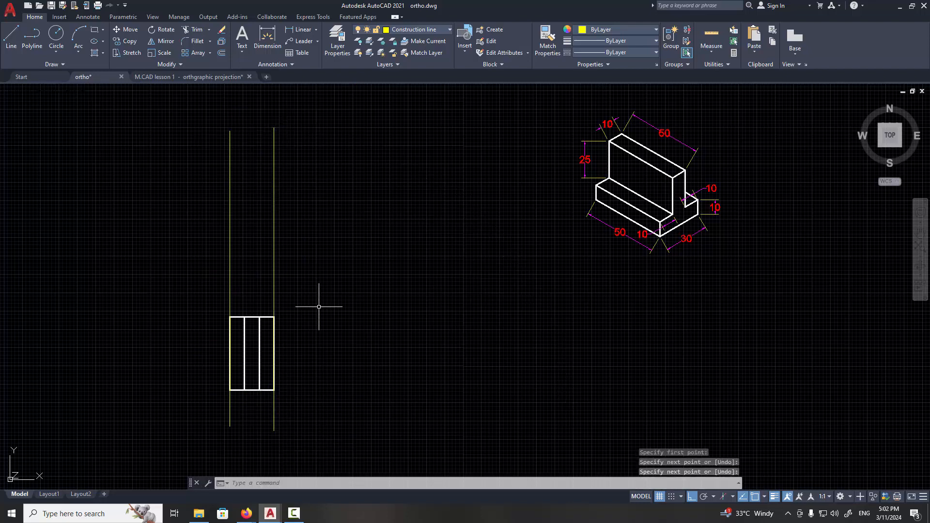
Draw a horizontal construction line just above the rectangle, crossing both vertical construction lines.
key("Return")
left_click(196, 287)
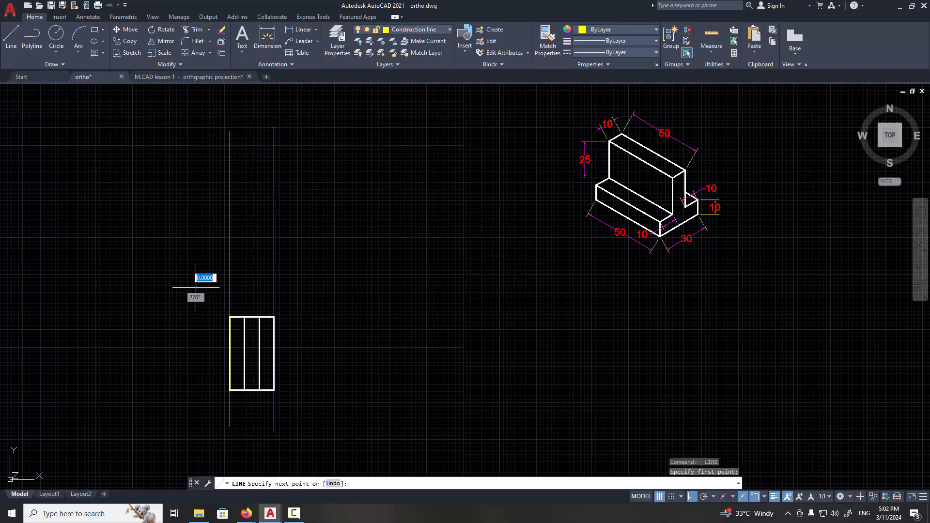
left_click(381, 287)
key("Return")
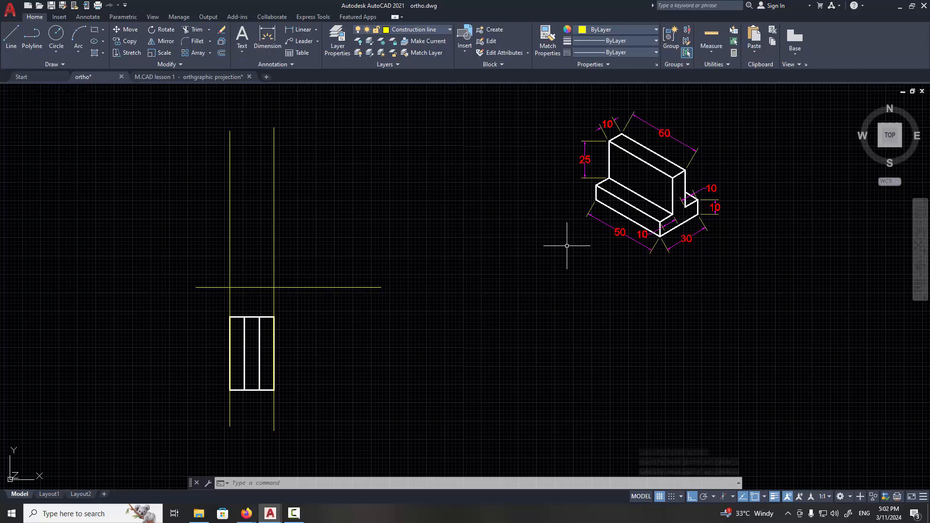
key("Escape")
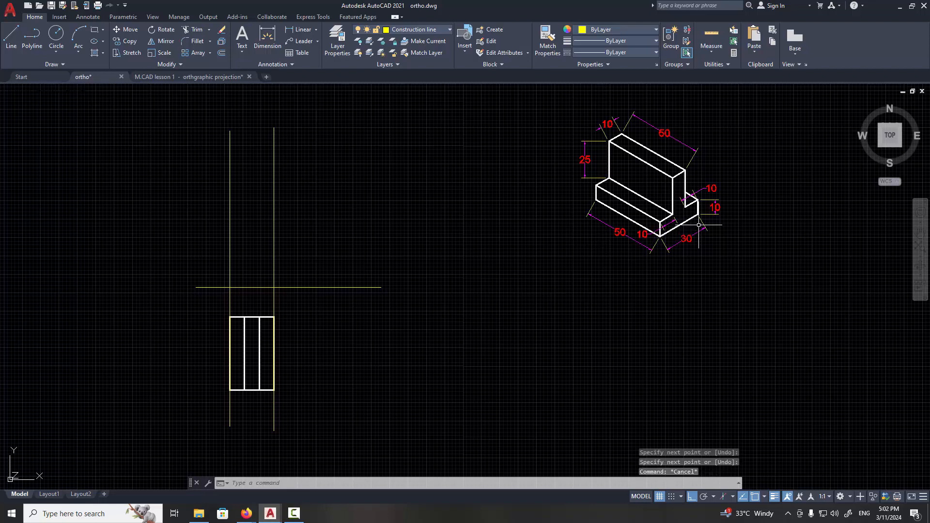
Offset the horizontal construction line 10 upward for the height of the block's base.
scroll(699, 224, "up", 2)
scroll(717, 204, "down", 2)
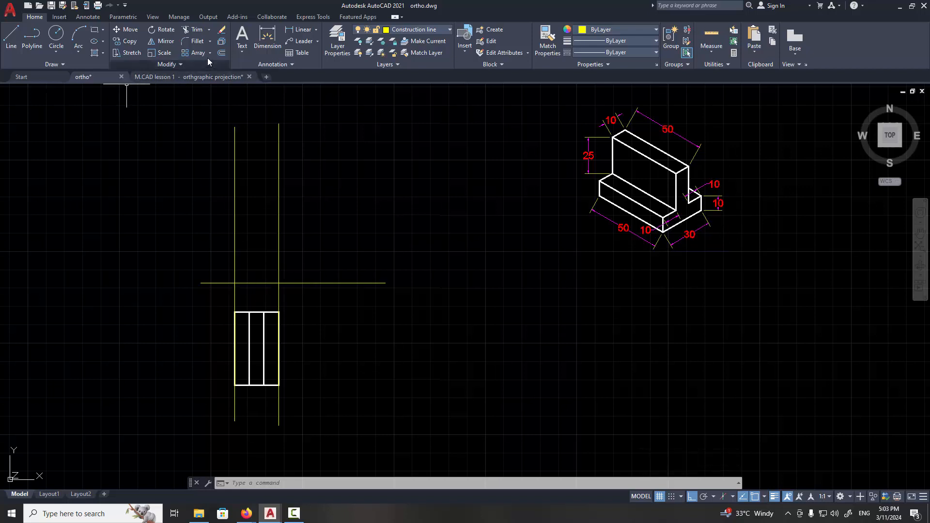
left_click(222, 53)
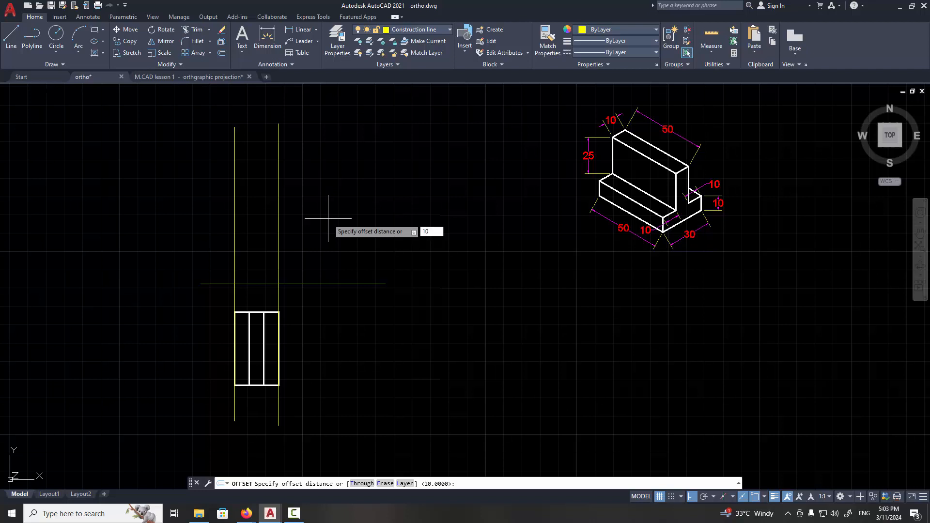
type("10")
key("Return")
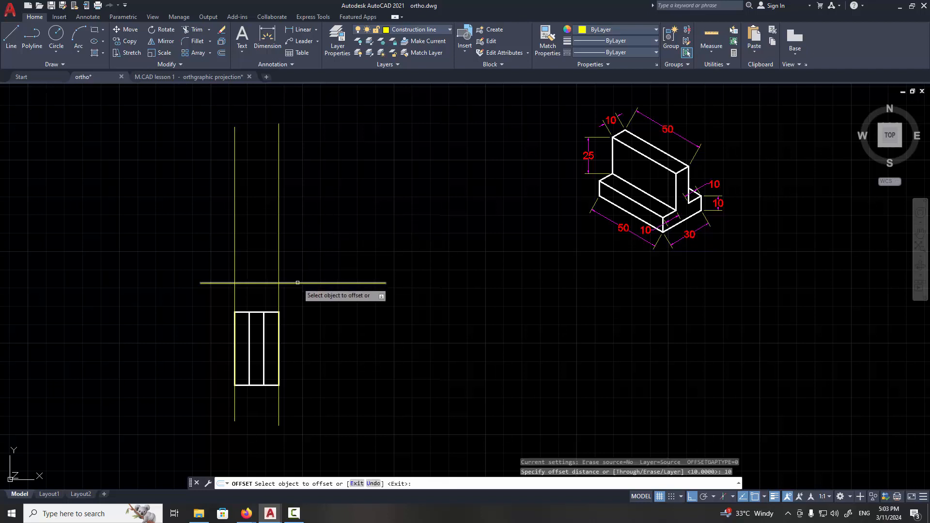
left_click(298, 282)
left_click(298, 244)
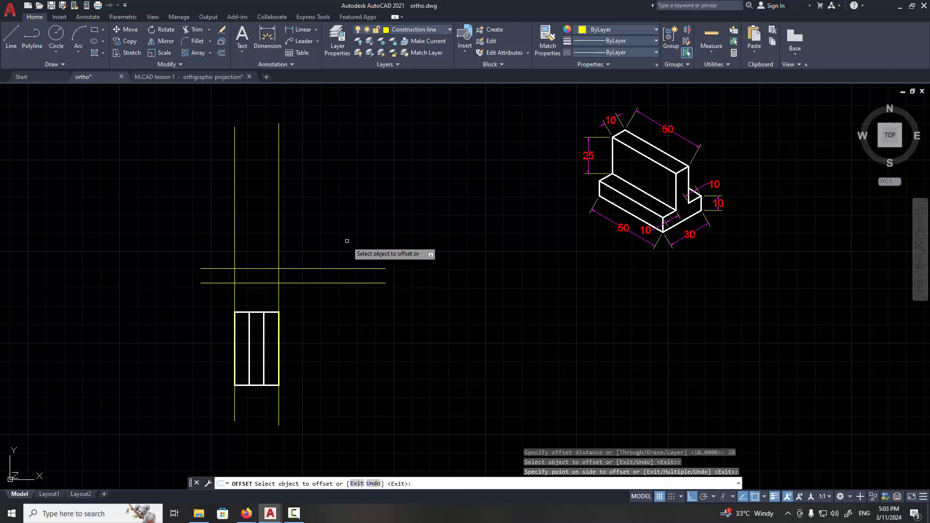
key("Return")
Offset the upper horizontal construction line 25 upward for the height of the block's upright part.
key("Return")
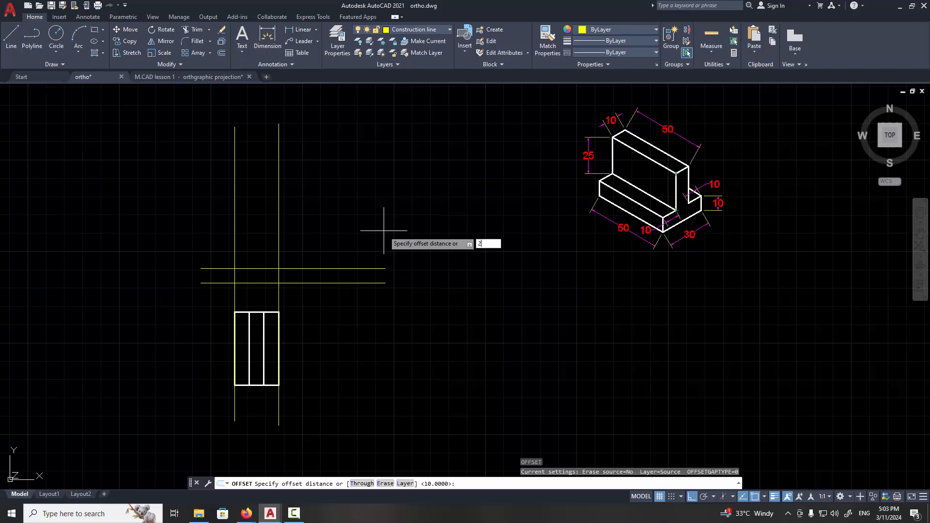
type("5")
key("Return")
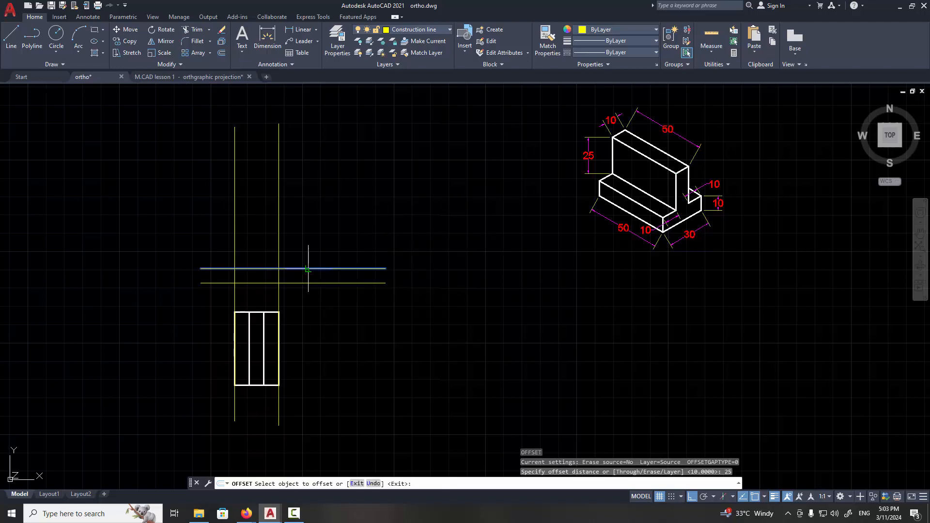
left_click(308, 269)
left_click(310, 156)
key("Escape")
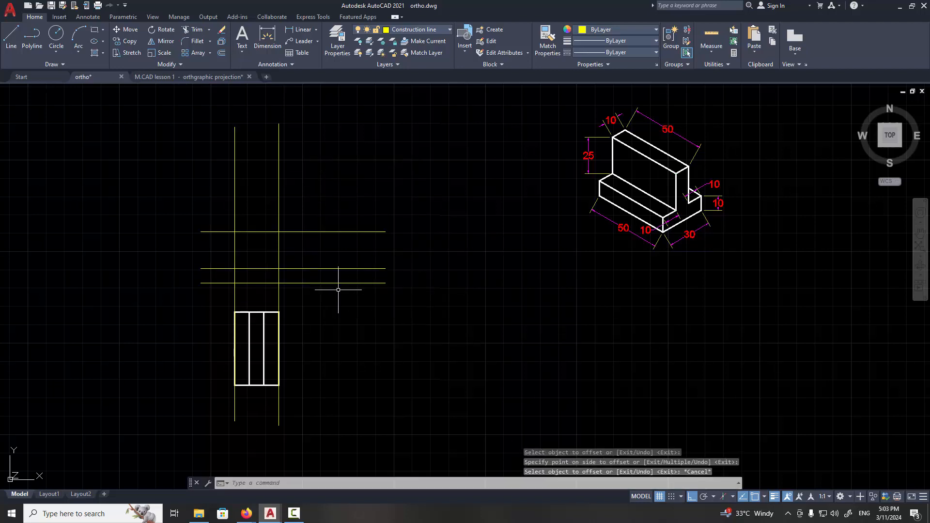
Draw vertical construction lines from the upper ends of the rectangle's two inner lines, up past the highest horizontal construction line.
type("l")
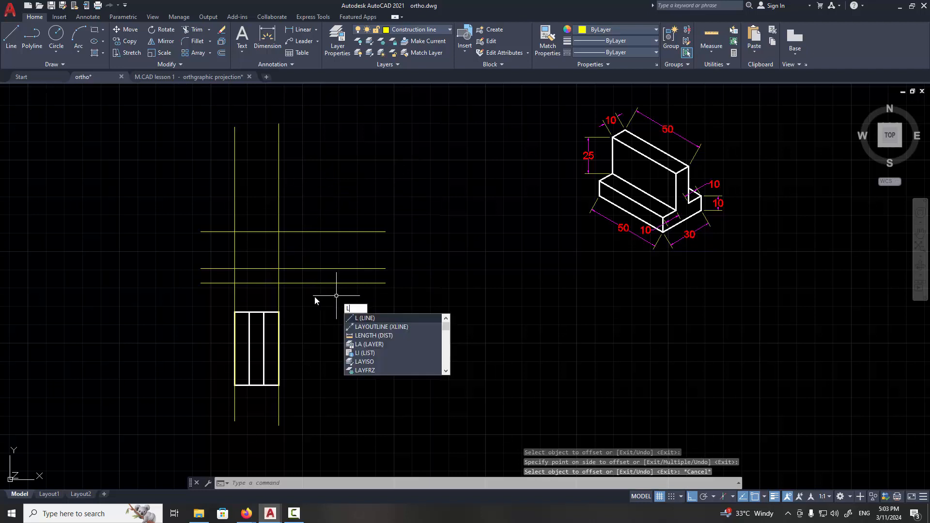
key("Return")
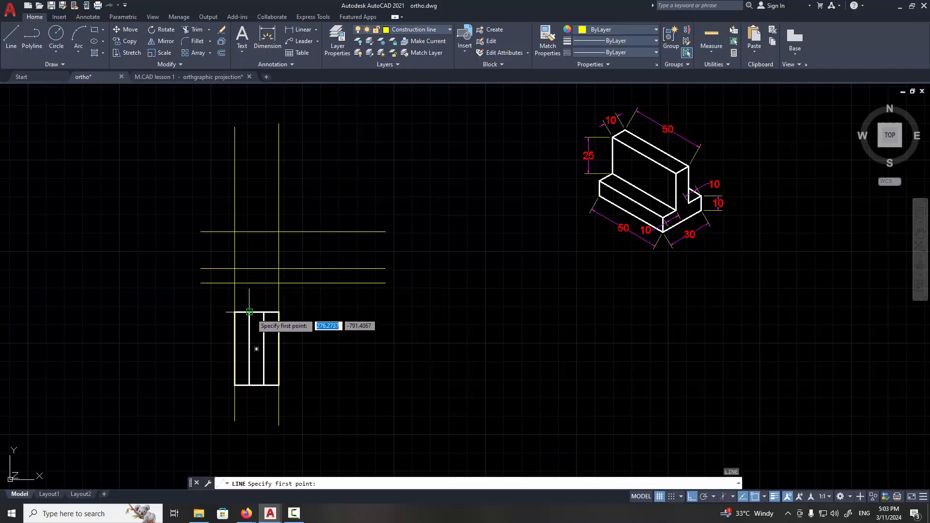
left_click(249, 170)
key("Escape")
key("Return")
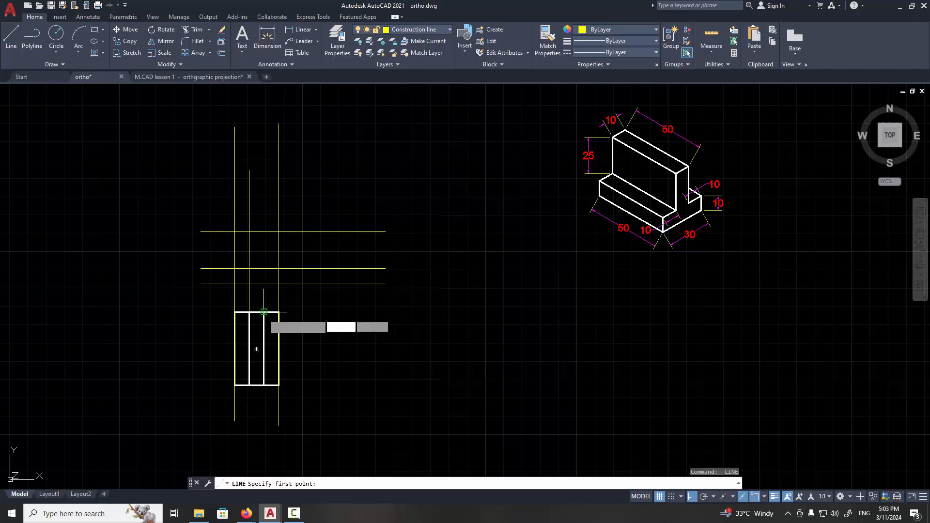
left_click(263, 313)
left_click(263, 188)
key("Return")
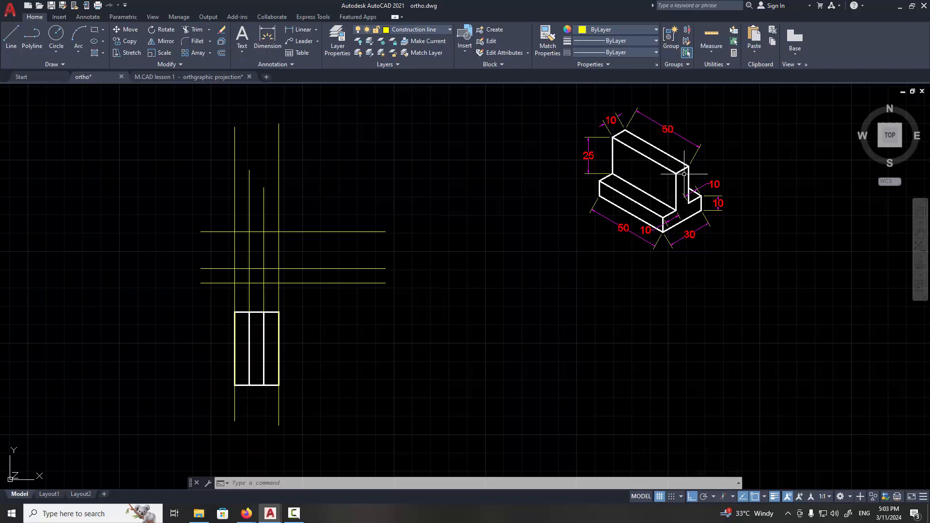
key("Escape")
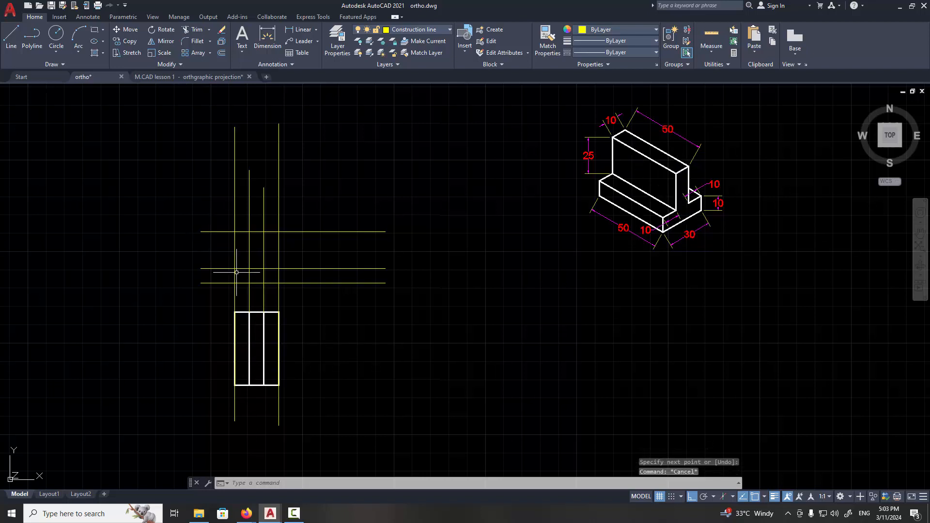
On the Solid line layer, trace the inverted-T outline through the construction intersections: a 30 by 10 base with a 10 by 25 upright.
left_click(437, 29)
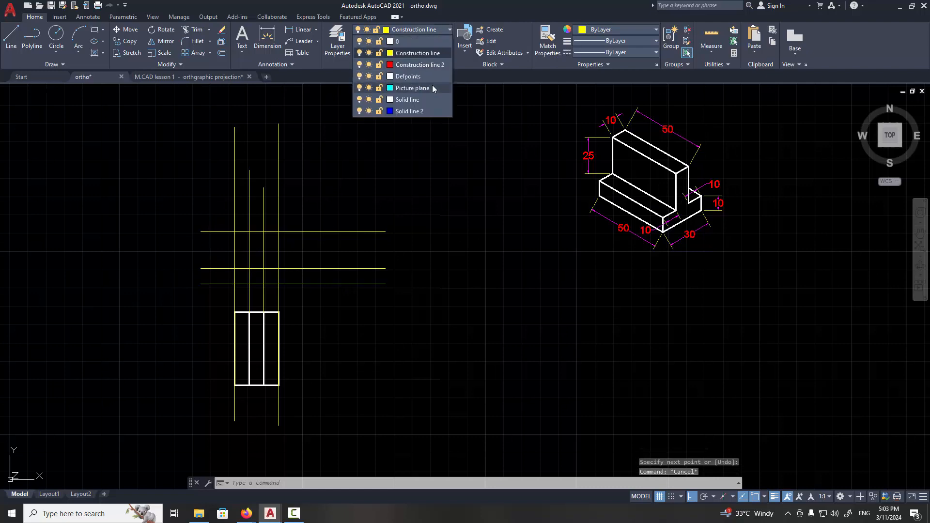
left_click(411, 102)
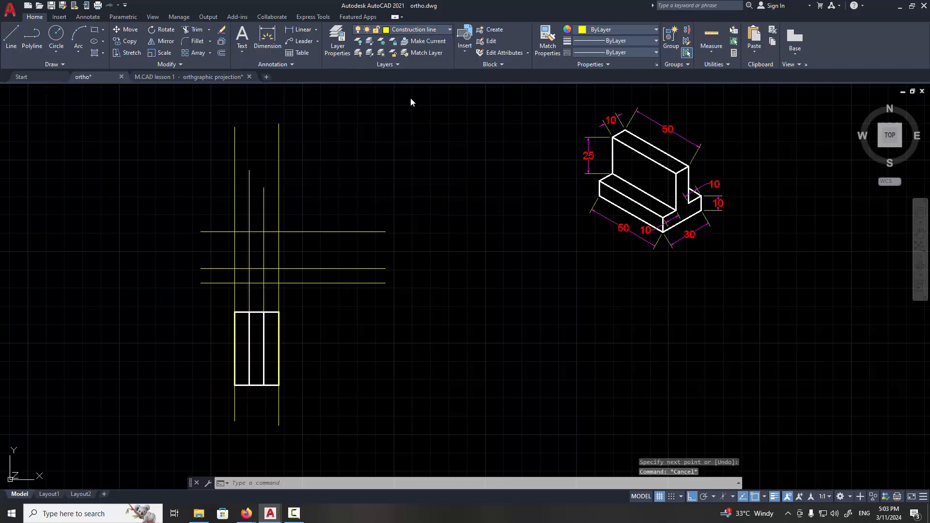
left_click(11, 39)
scroll(242, 272, "up", 2)
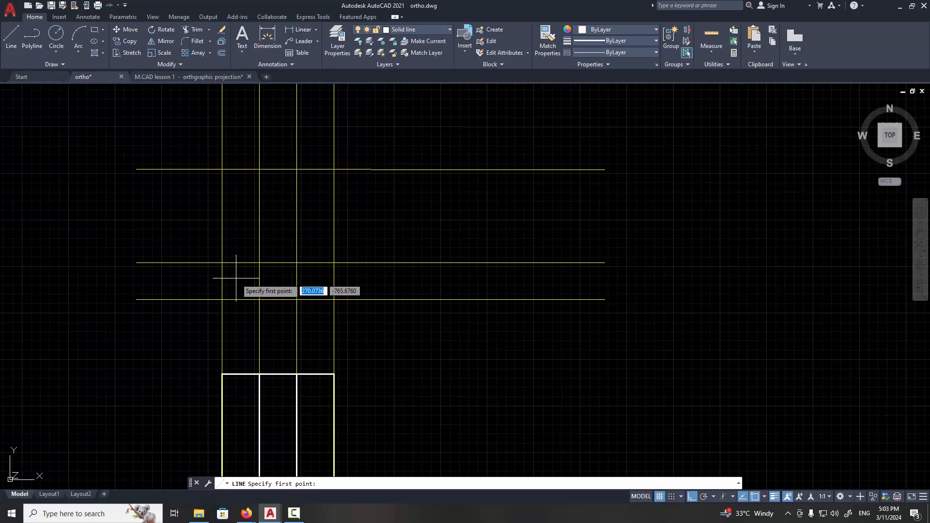
left_click(222, 300)
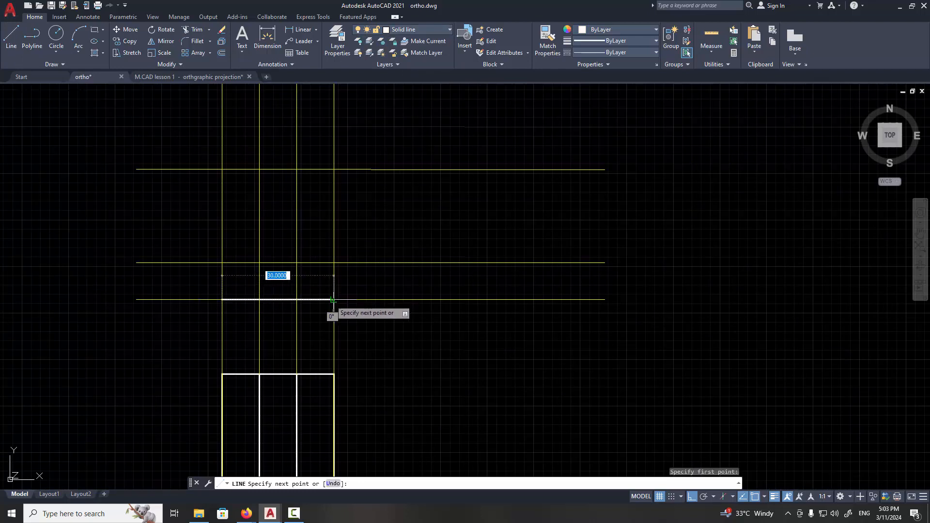
left_click(334, 299)
left_click(334, 262)
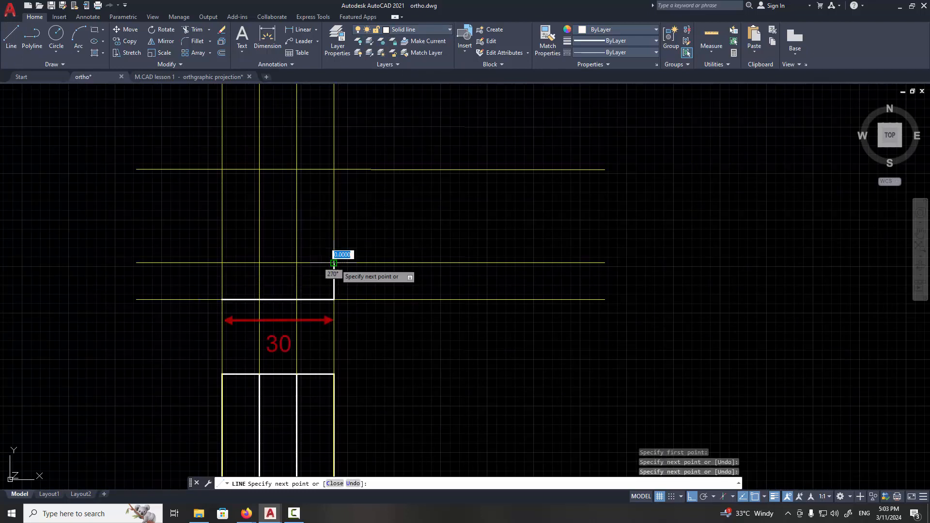
left_click(297, 262)
left_click(297, 169)
left_click(260, 169)
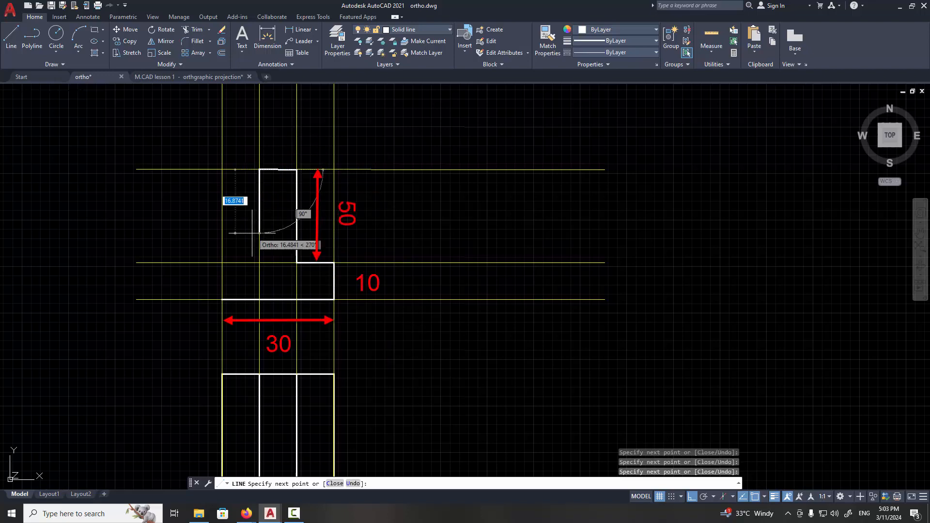
left_click(260, 263)
left_click(221, 262)
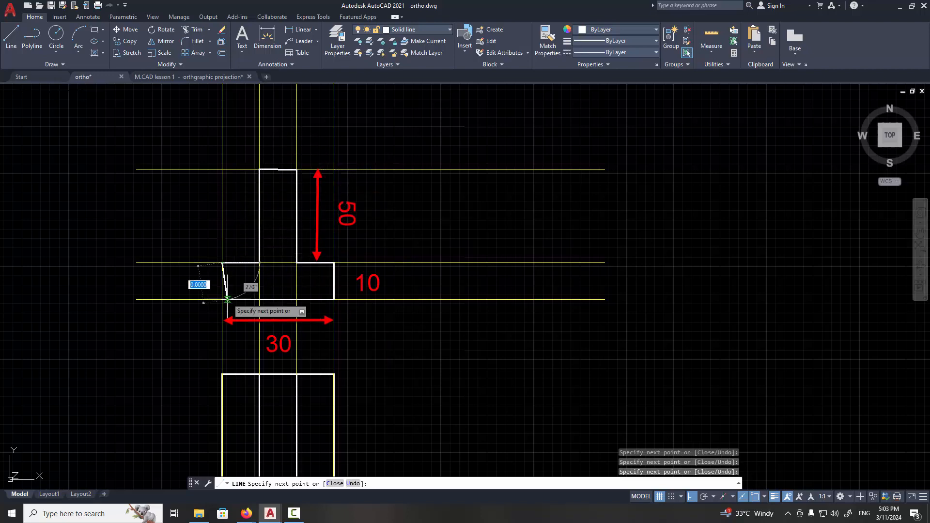
left_click(222, 300)
key("Return")
End the outline and erase all horizontal and vertical construction lines around the inverted-T view and the rectangular view.
scroll(410, 264, "down", 5)
middle_click_drag(405, 264, 329, 232)
key("Escape")
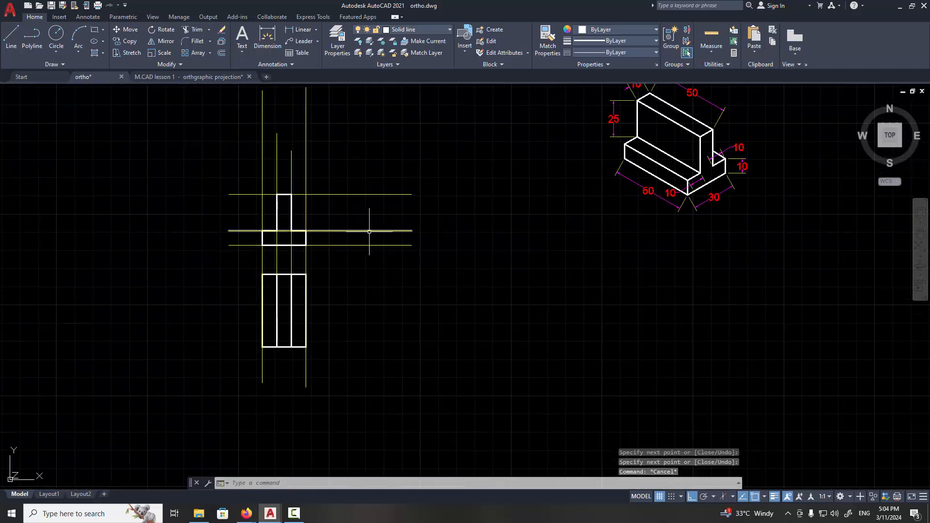
left_click(409, 156)
left_click(359, 269)
key("Delete")
left_click(352, 137)
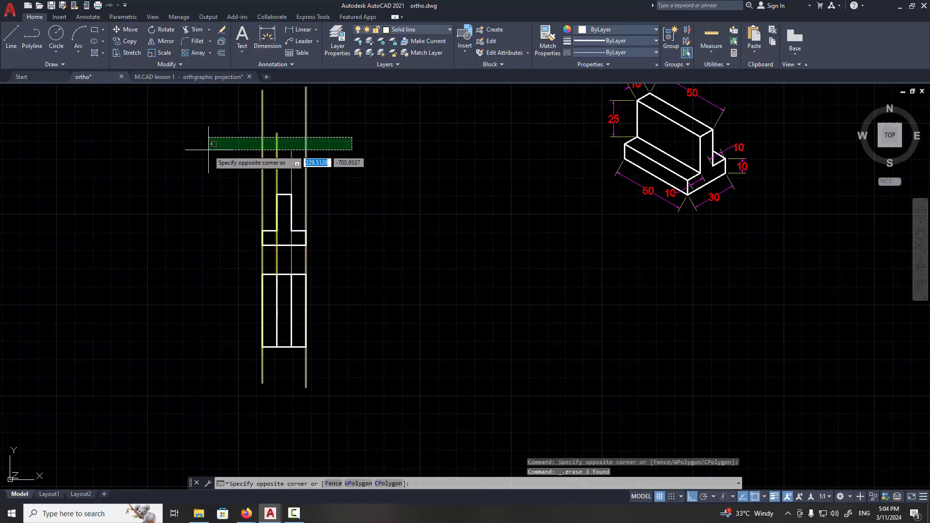
left_click(209, 150)
key("Delete")
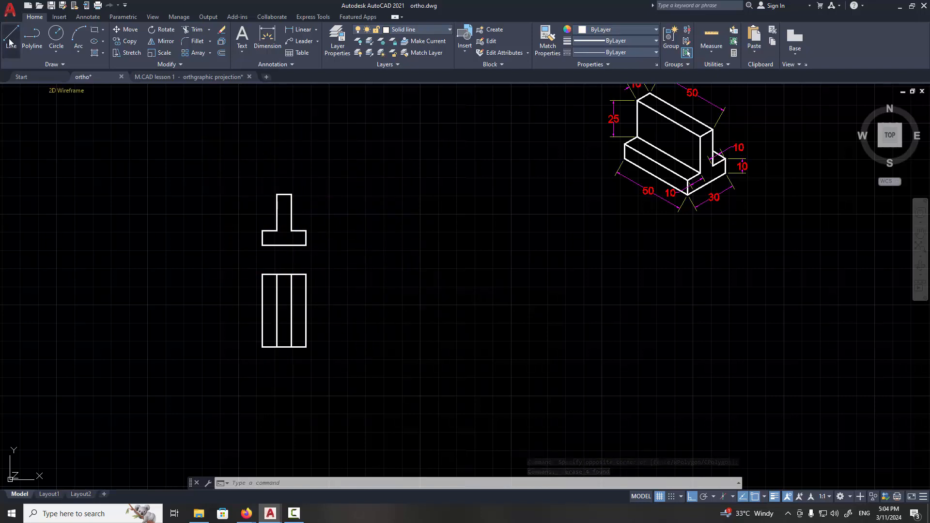
On the Construction line layer, draw a long horizontal line along the inverted-T's bottom edge, extending well past its right side.
left_click(429, 27)
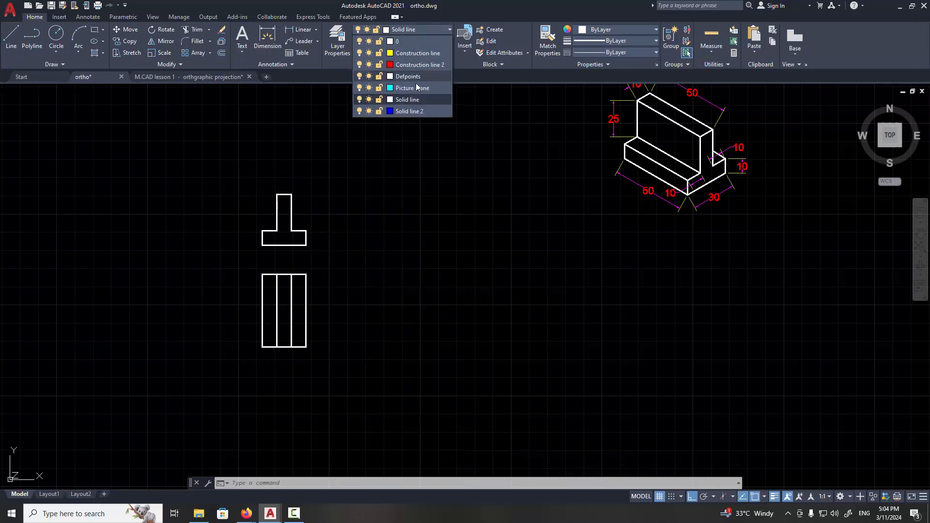
left_click(417, 59)
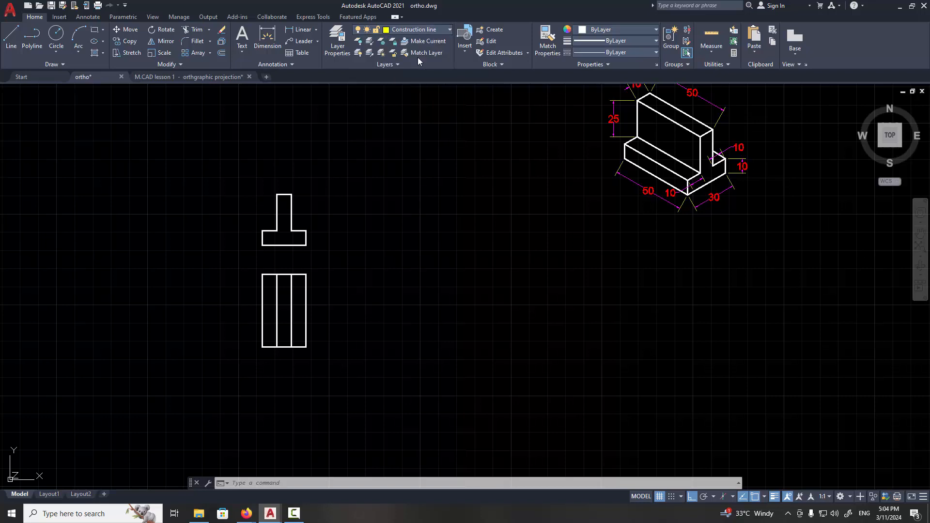
left_click(7, 43)
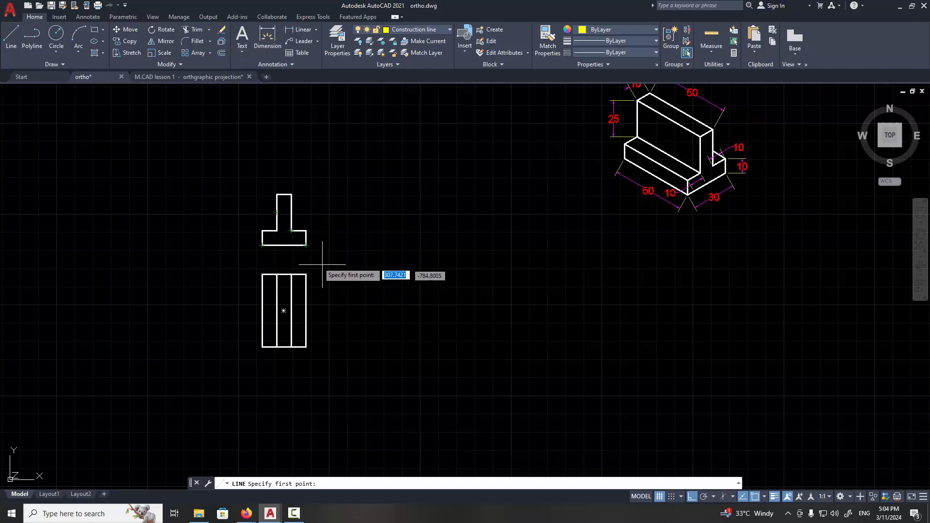
left_click(228, 246)
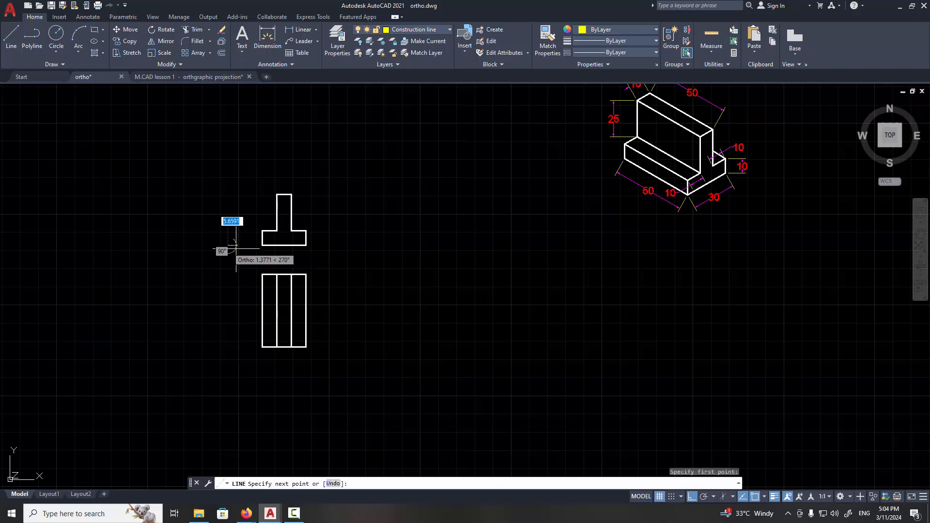
left_click(562, 258)
key("Return")
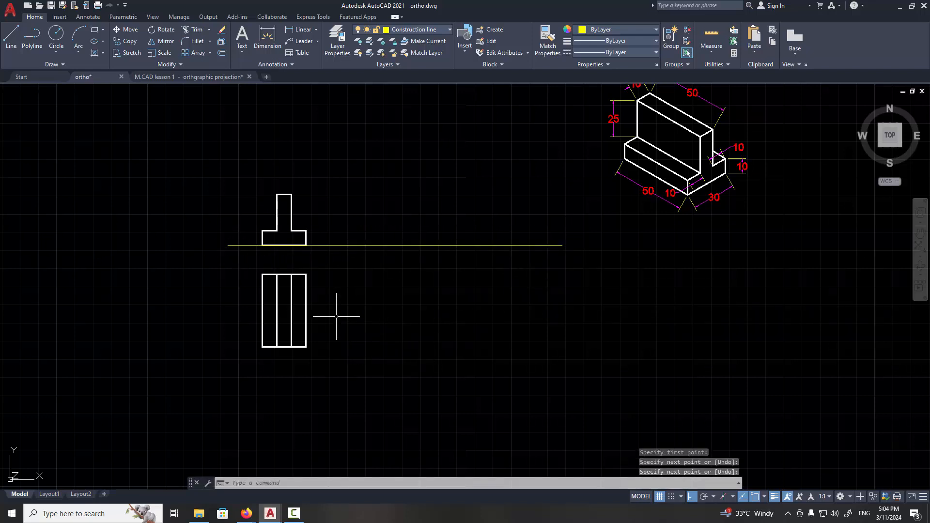
Draw horizontal construction lines rightward from the lower-right and upper-right corners of the rectangular view.
key("Return")
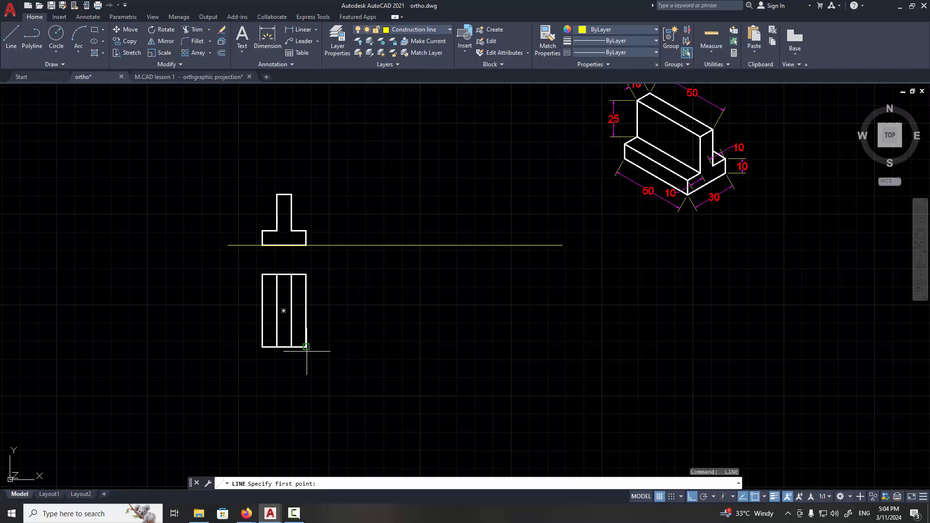
left_click(306, 347)
left_click(590, 346)
key("Return")
key("Return")
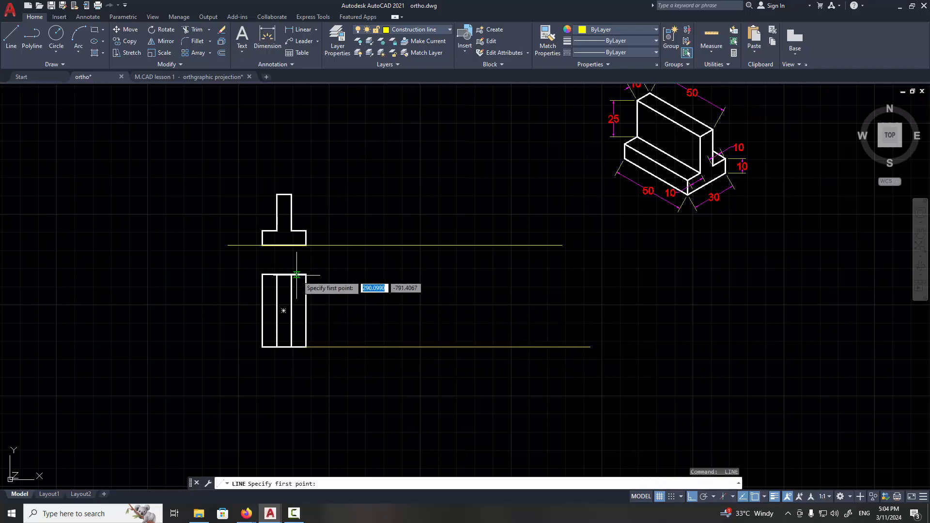
left_click(306, 274)
left_click(573, 276)
key("Return")
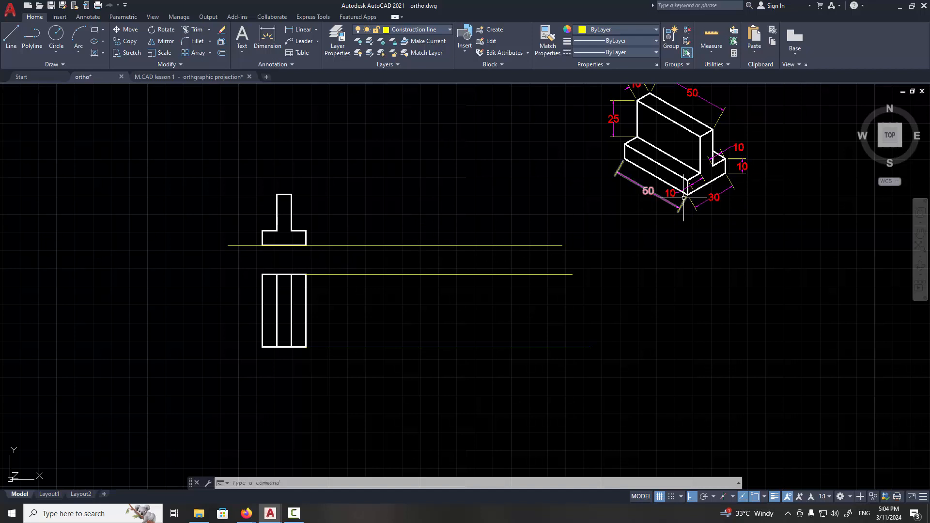
left_click(656, 177)
left_click(485, 226)
left_click(464, 251)
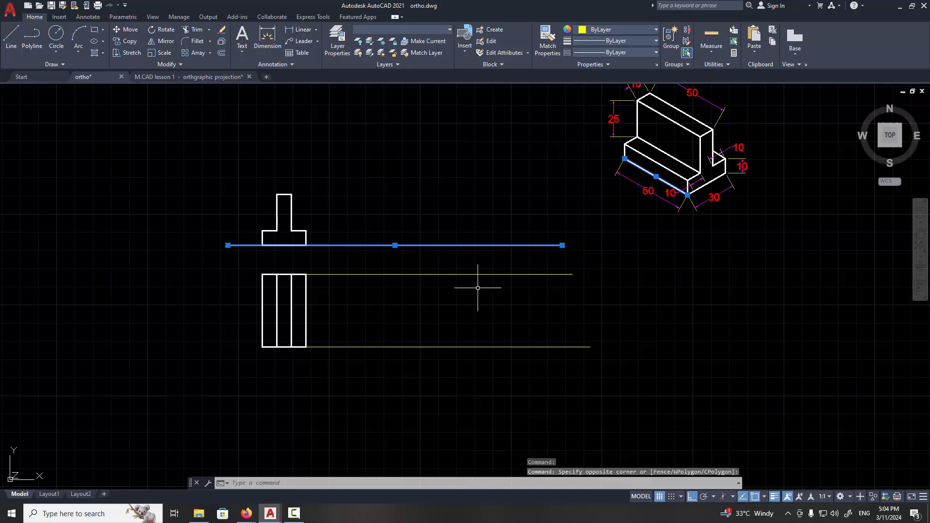
key("Escape")
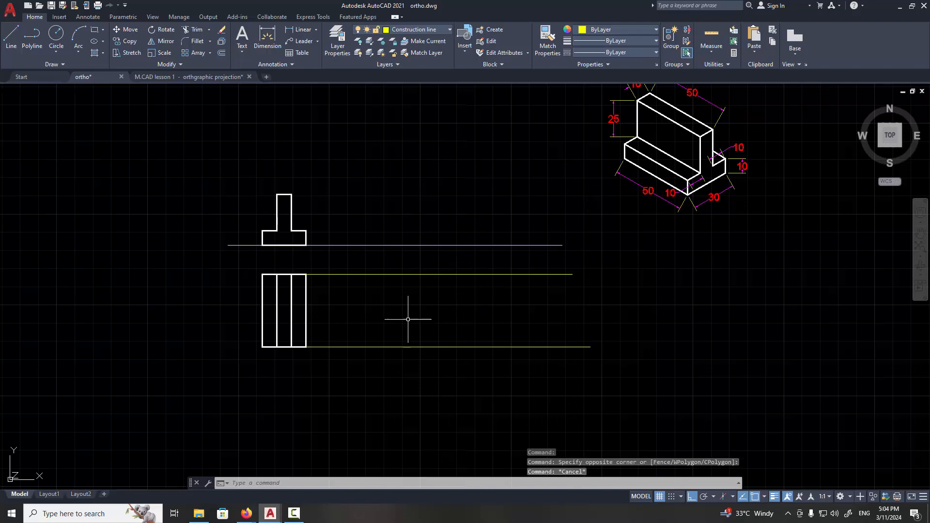
Draw a vertical construction line just right of the two views, crossing all three horizontal construction lines.
left_click(10, 34)
left_click(352, 373)
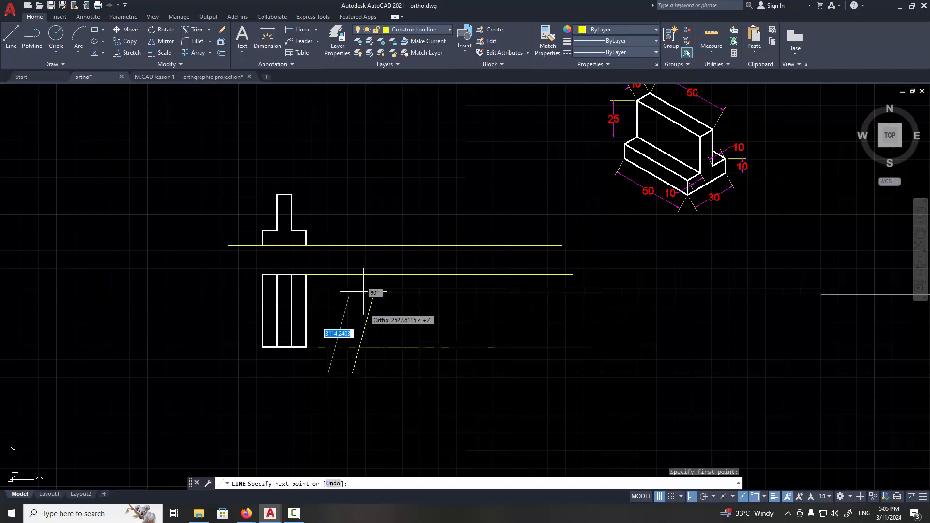
left_click(364, 144)
key("Escape")
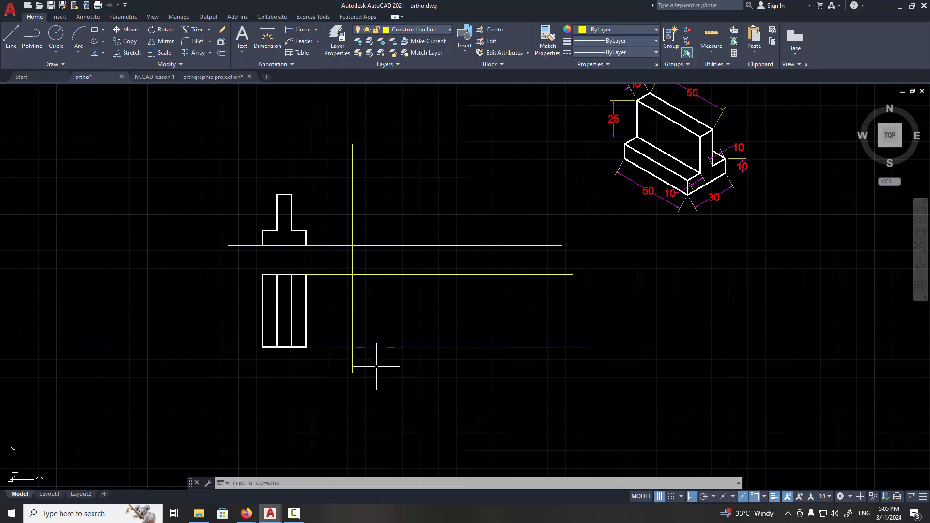
key("space")
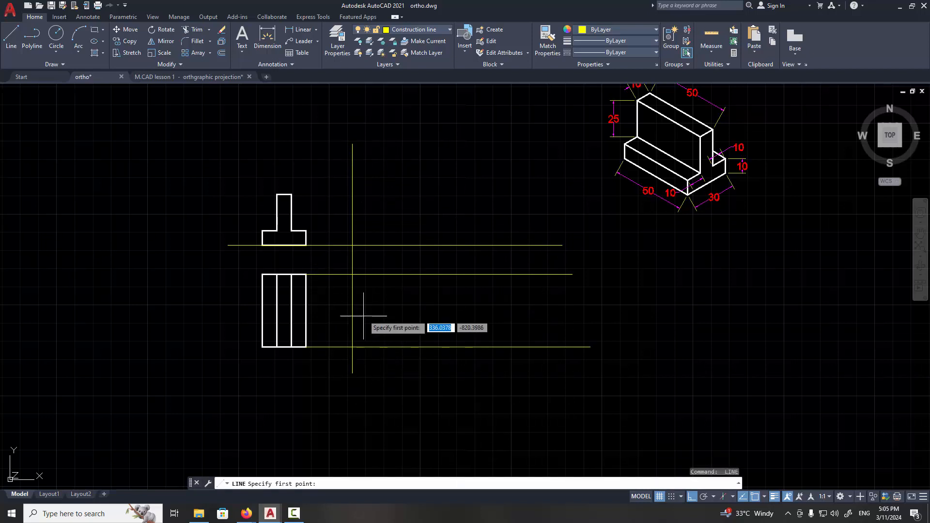
left_click(352, 274)
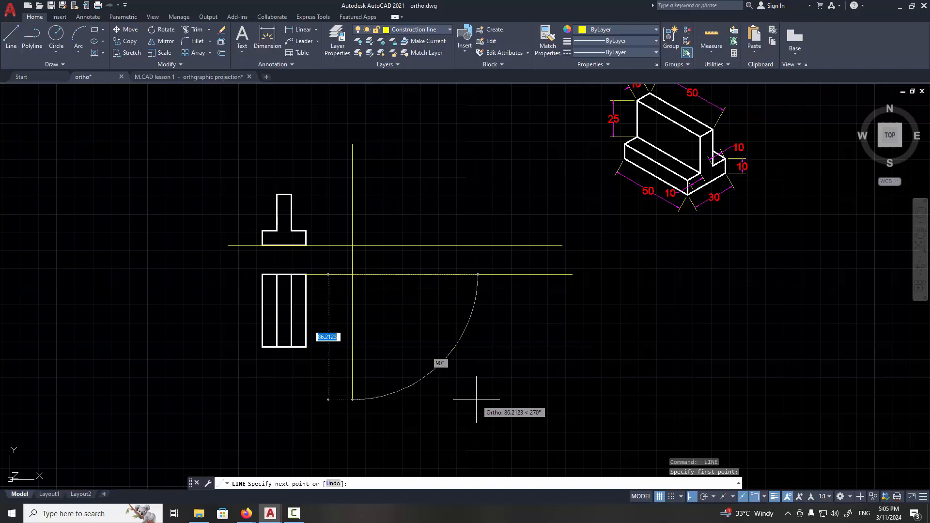
left_click(692, 496)
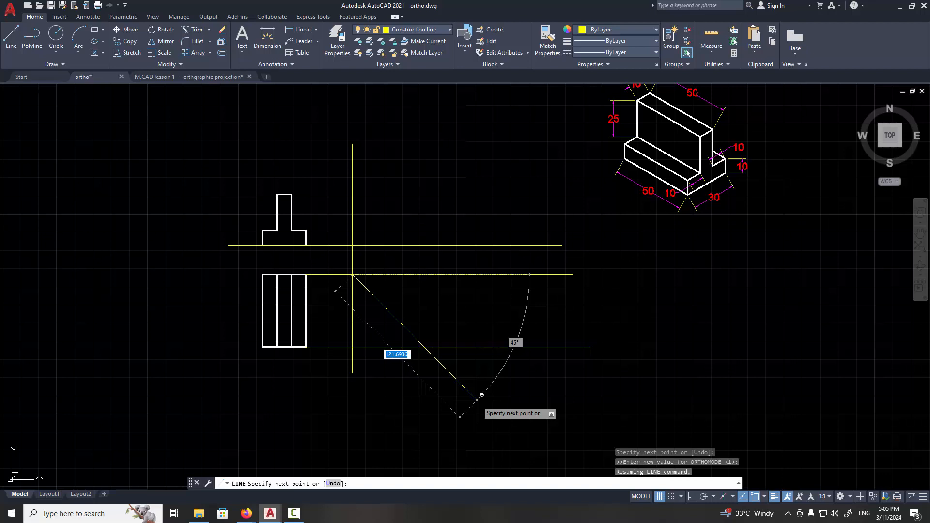
key("Escape")
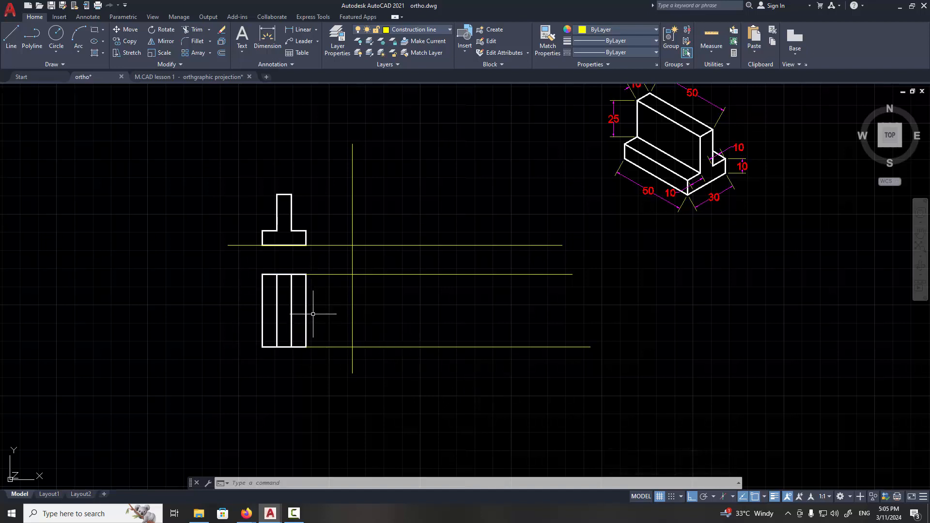
Draw a 45° construction line from where the vertical meets the lowest horizontal construction line, up past the rectangle's upper projection line.
type("l")
key("Return")
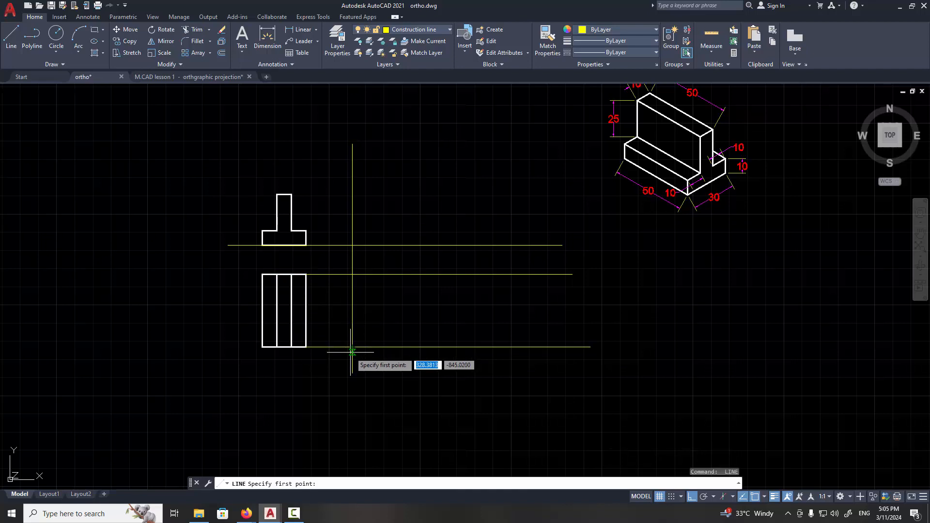
left_click(352, 347)
key("F8")
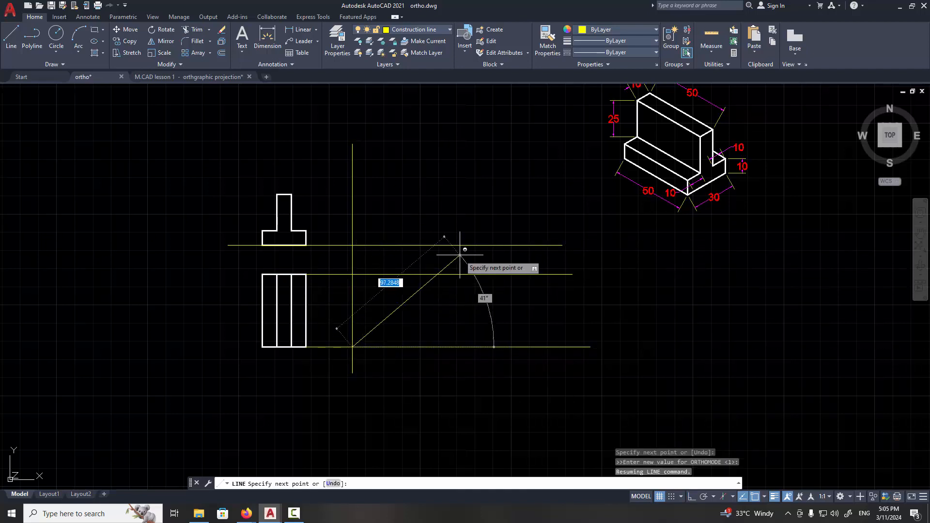
key("F8")
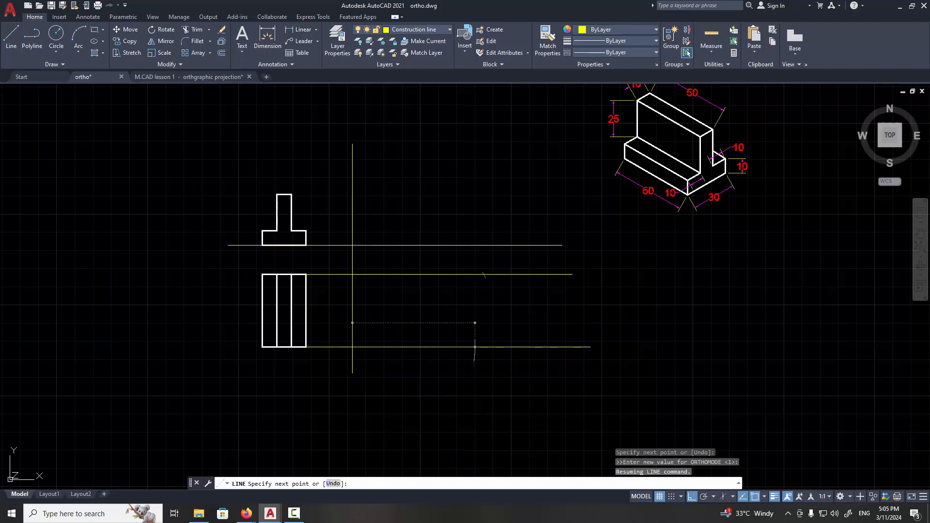
key("F8")
type("<")
key("F8")
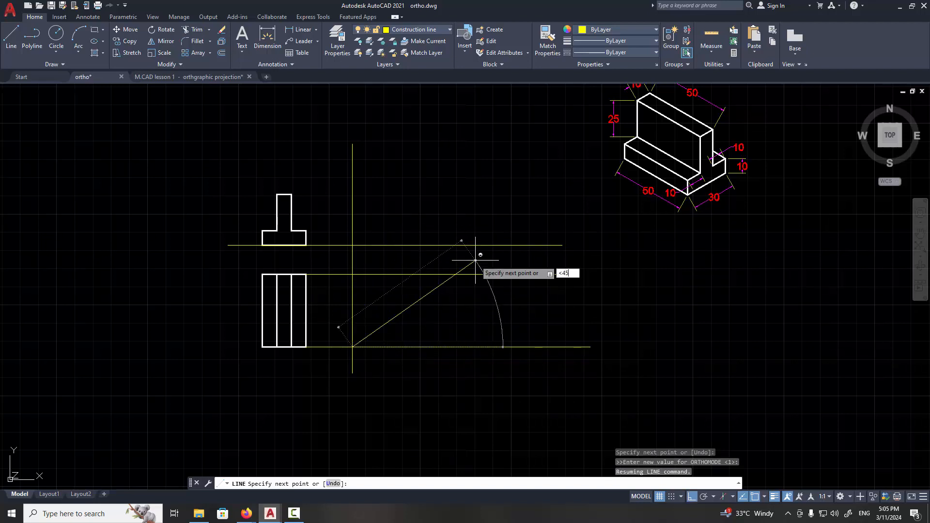
type("<45")
key("Return")
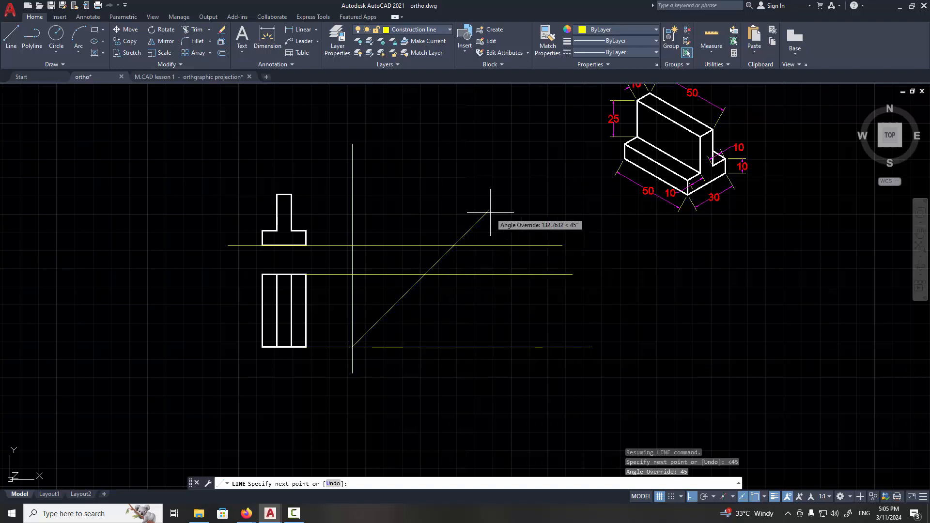
left_click(443, 257)
key("Return")
Draw a vertical construction line through the intersection of the 45° line and the rectangle's upper projection line, crossing all horizontals.
key("Return")
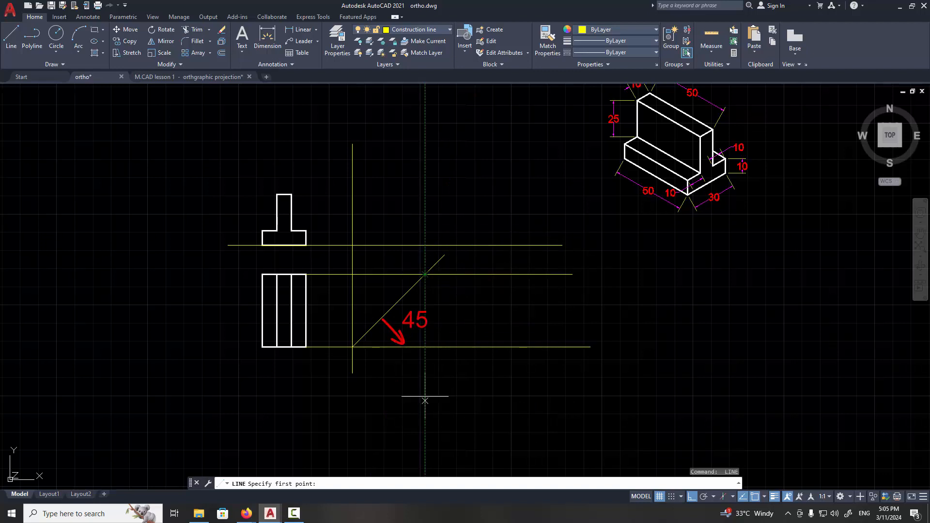
left_click(424, 380)
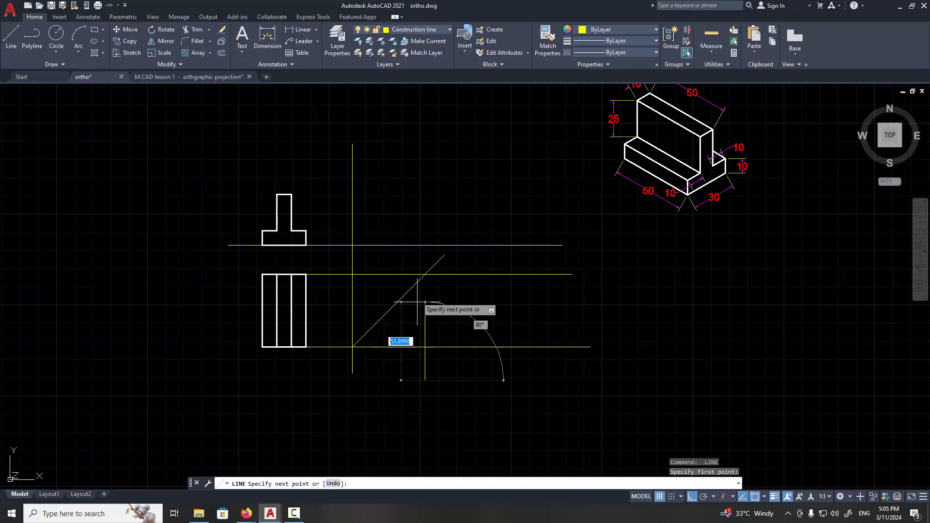
left_click(426, 133)
key("Return")
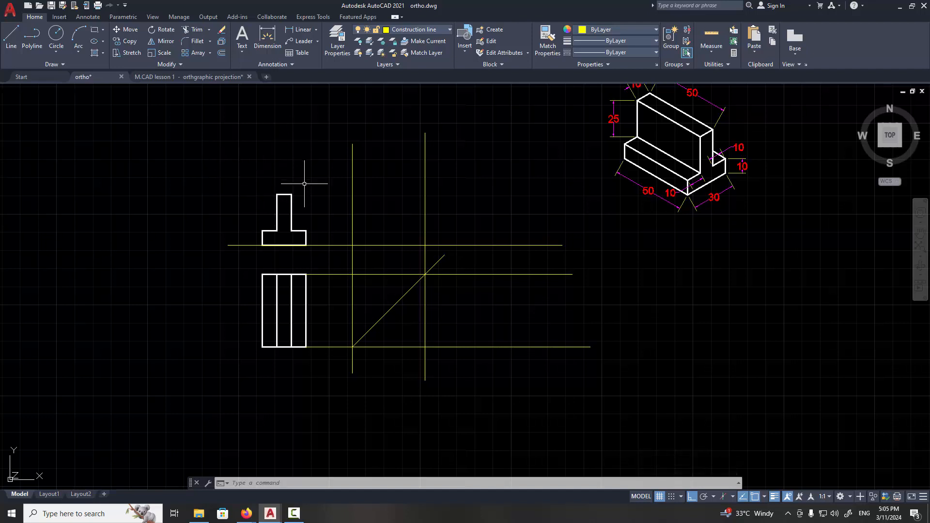
Draw a horizontal construction line from the upper-right corner of the inverted-T's upright, past the second vertical construction line.
key("space")
left_click(292, 194)
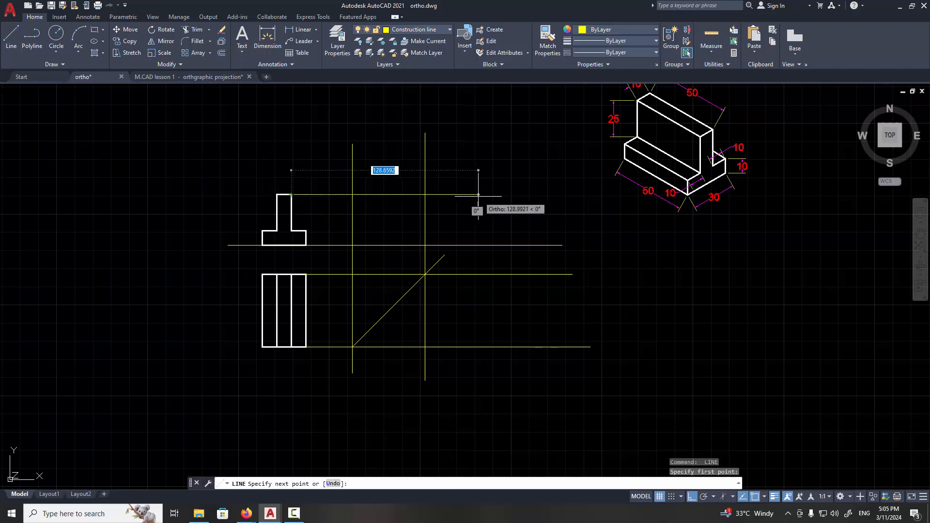
left_click(478, 194)
key("space")
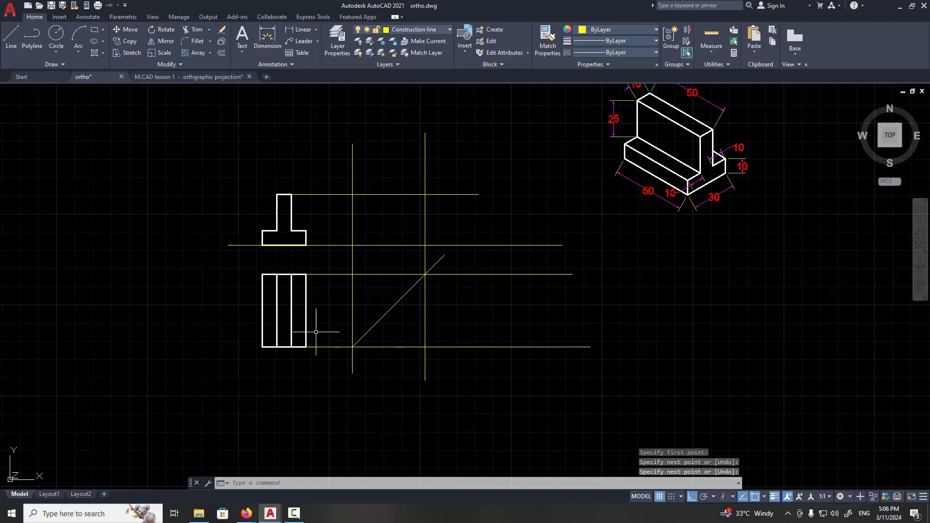
Draw a horizontal construction line from the upper-right corner of the inverted-T's base, past the second vertical construction line.
scroll(316, 331, "up", 2)
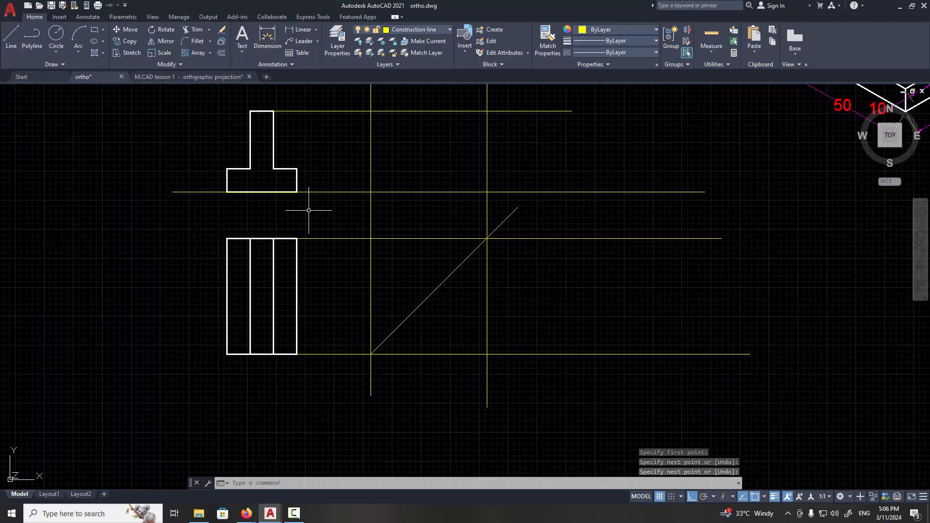
scroll(342, 314, "down", 2)
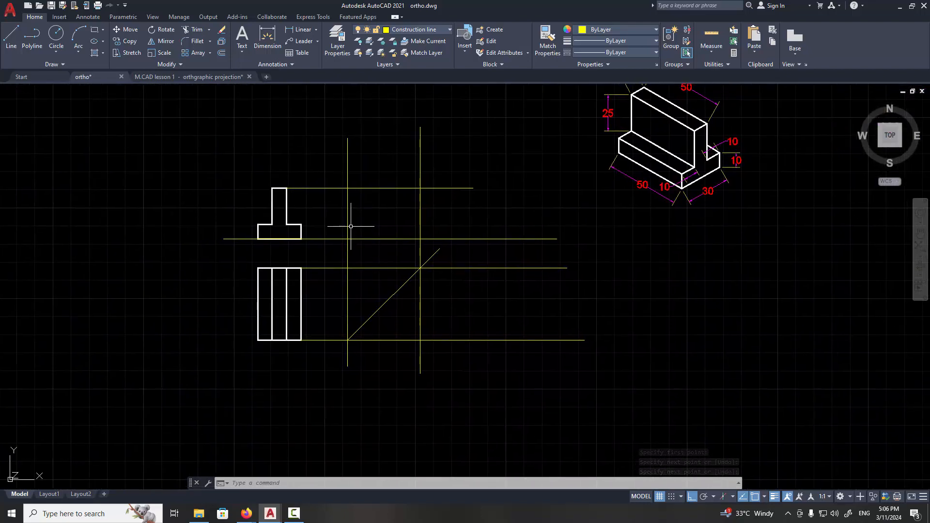
scroll(357, 242, "up", 2)
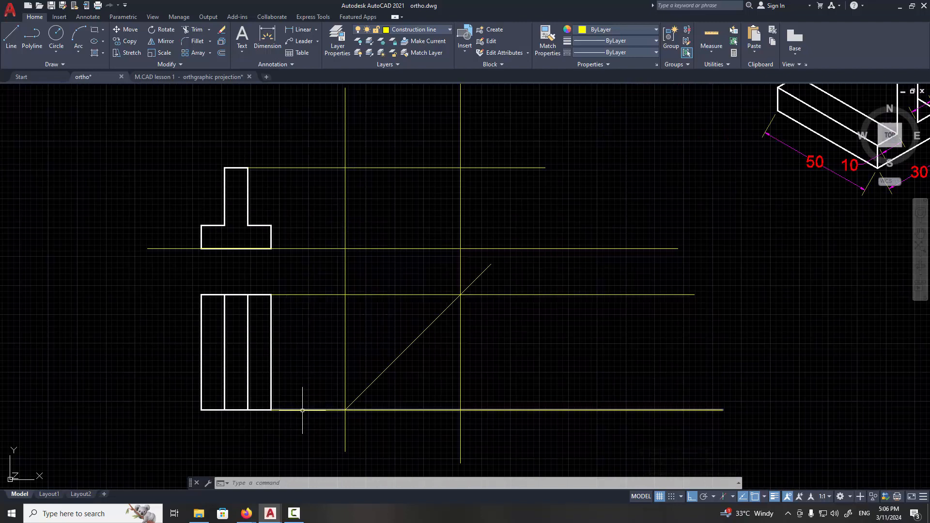
type("l")
key("Return")
left_click(271, 225)
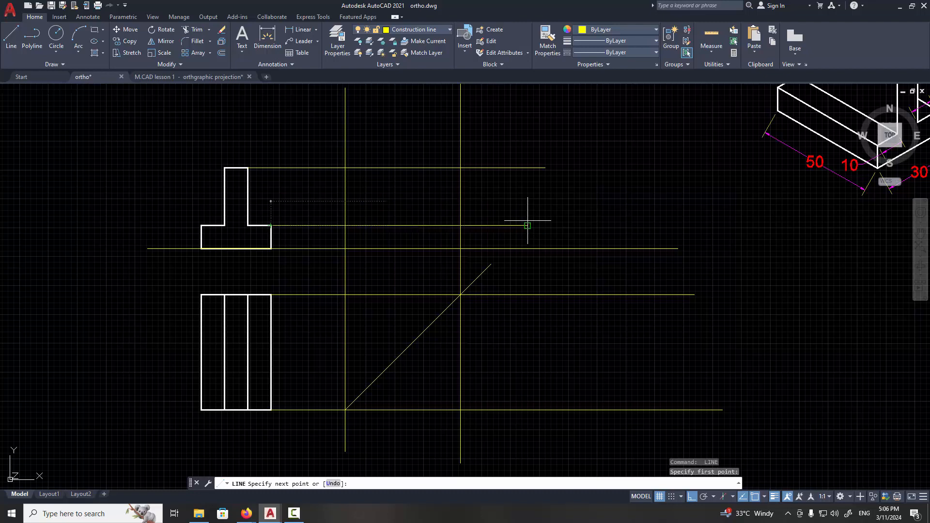
left_click(528, 225)
key("Return")
scroll(488, 303, "down", 2)
scroll(443, 228, "up", 1)
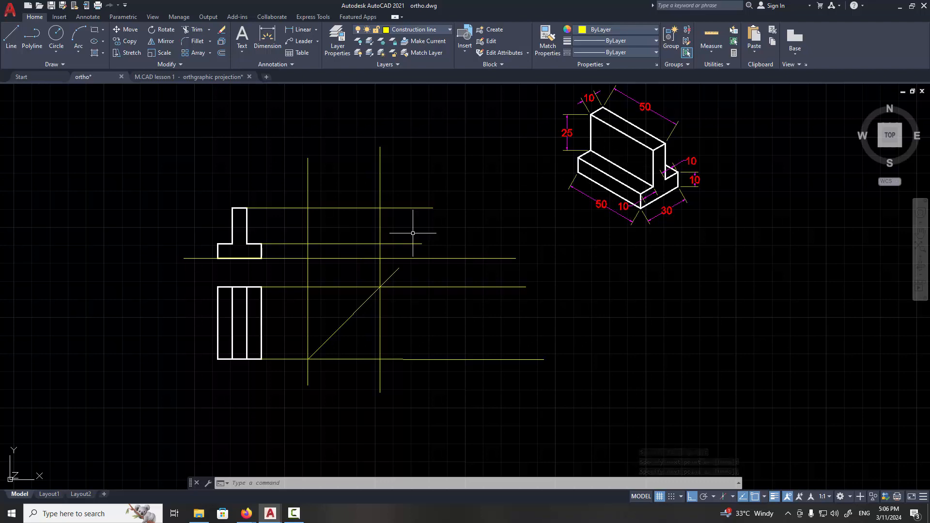
scroll(367, 297, "up", 4)
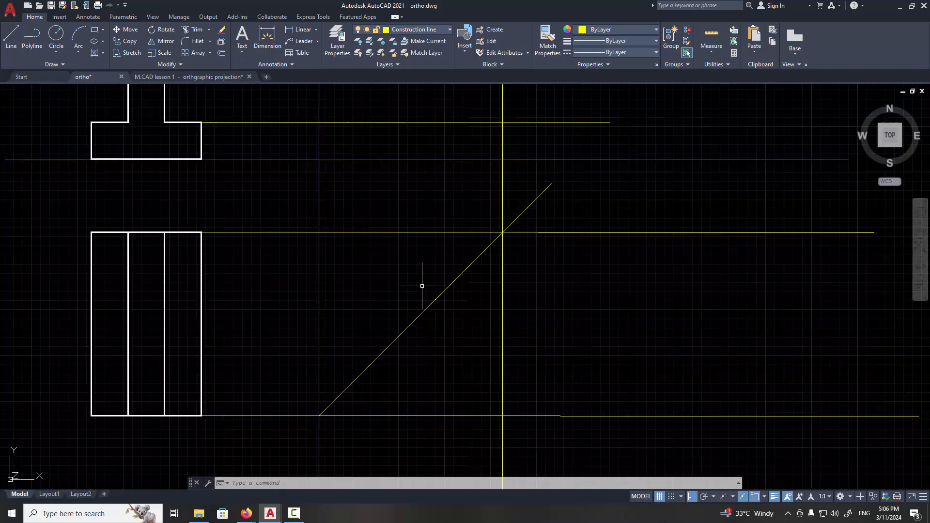
Erase the 45° construction line between the two vertical construction lines.
left_click(425, 280)
left_click(387, 349)
key("Delete")
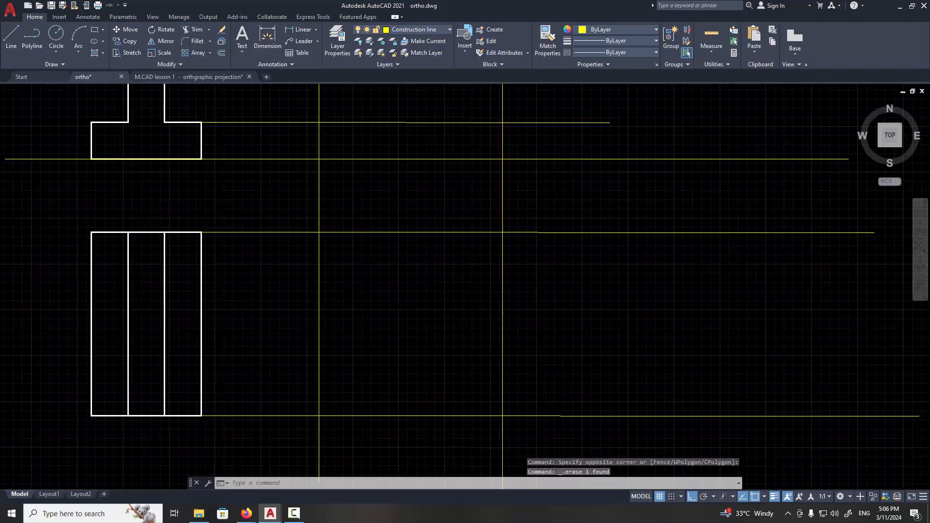
scroll(364, 359, "down", 4)
key("Escape")
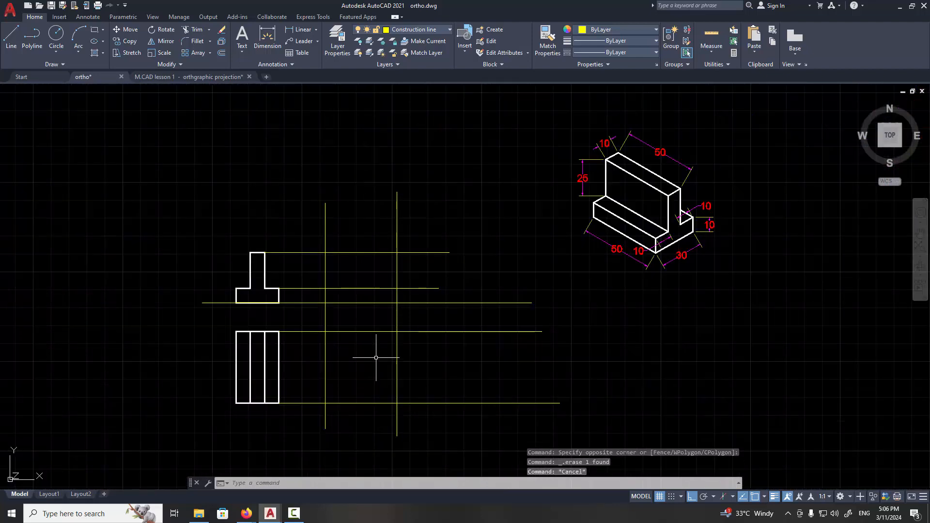
Make Solid line the current layer and draw the side view's rectangle between the vertical construction lines, from the uppermost horizontal to the front view's baseline.
left_click(427, 33)
left_click(411, 94)
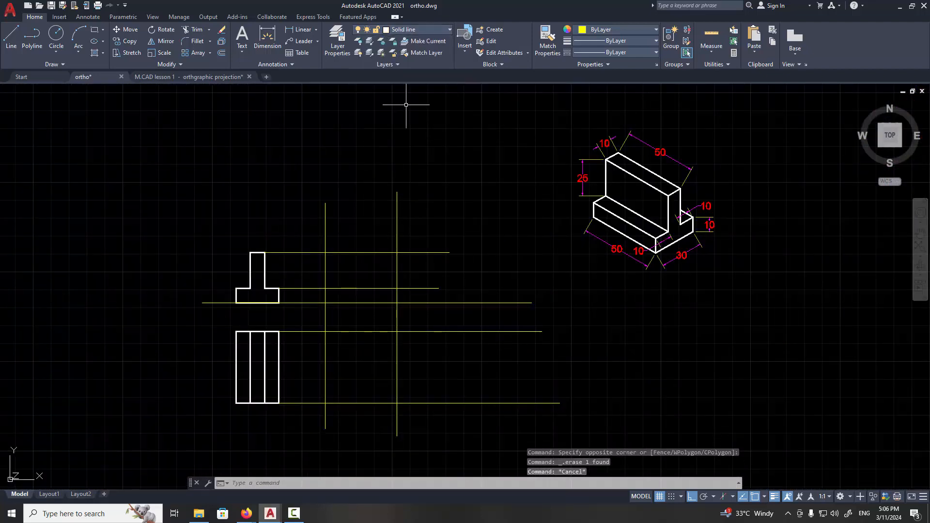
left_click(95, 29)
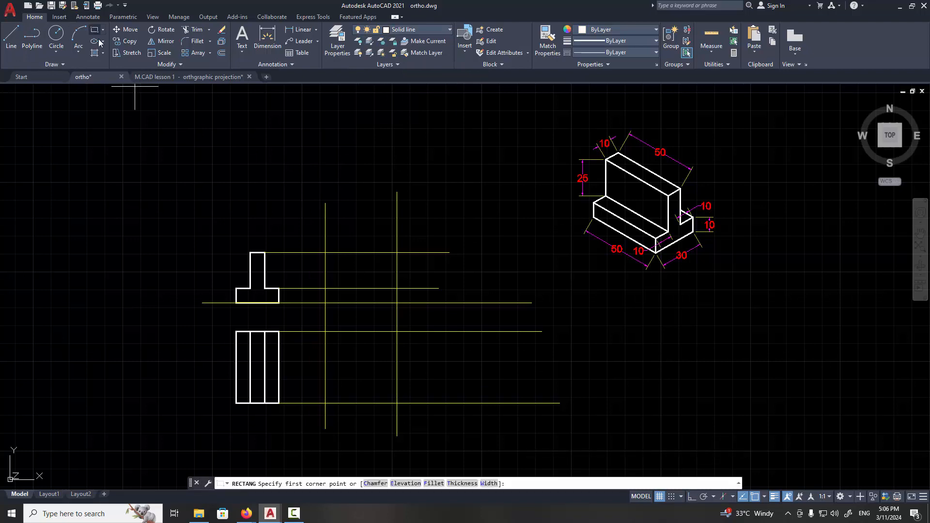
left_click(325, 252)
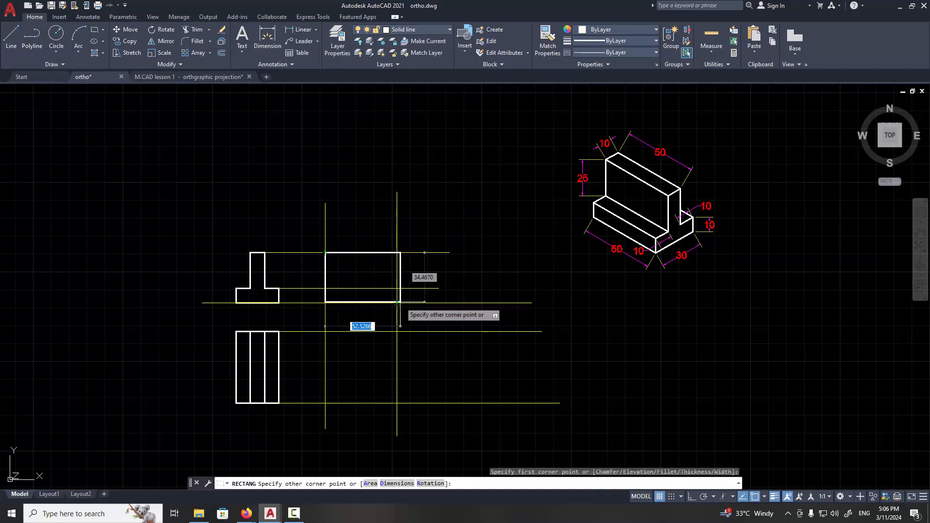
left_click(397, 303)
Draw a horizontal line across the side view's rectangle along the projection line from the top of the inverted-T's base.
scroll(317, 293, "up", 2)
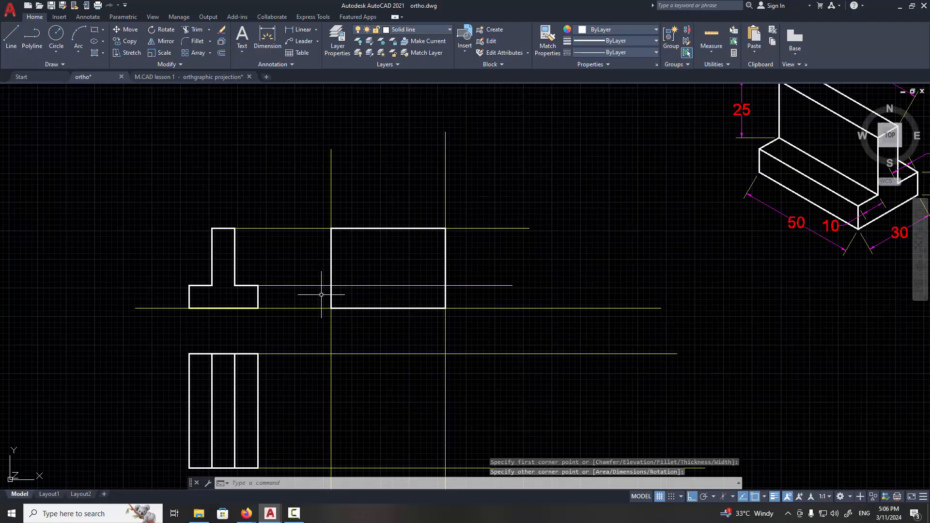
type("l")
key("Return")
left_click(331, 286)
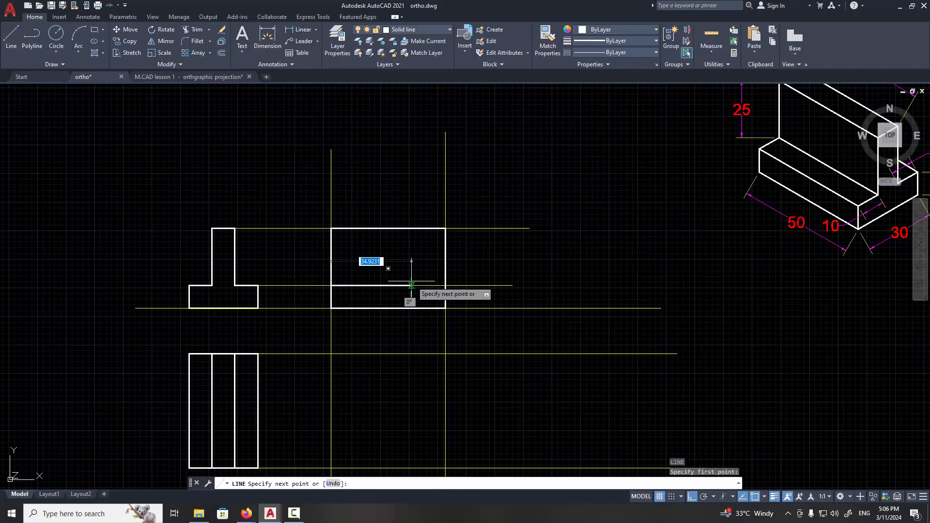
key("Escape")
key("Escape")
key("Escape")
Erase all the remaining horizontal and vertical construction lines around the three views.
scroll(499, 318, "down", 3)
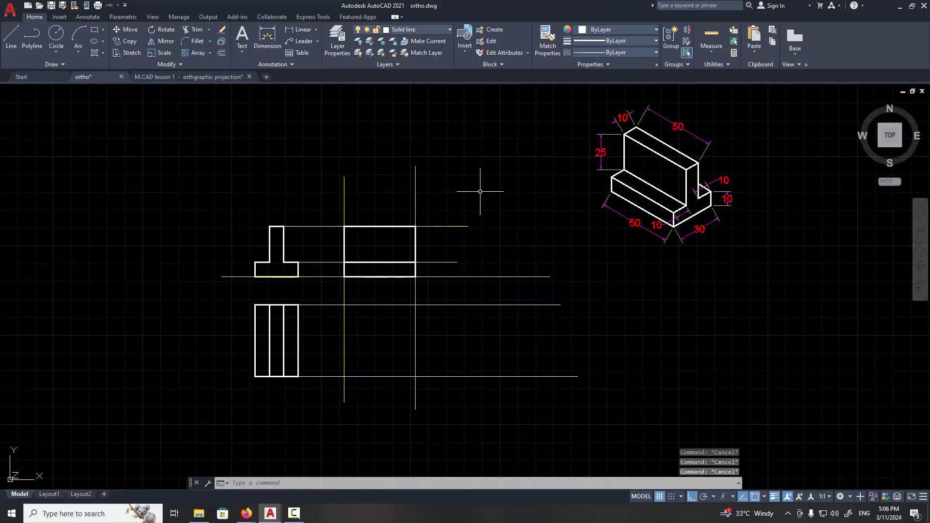
left_click(478, 181)
left_click(436, 390)
key("Delete")
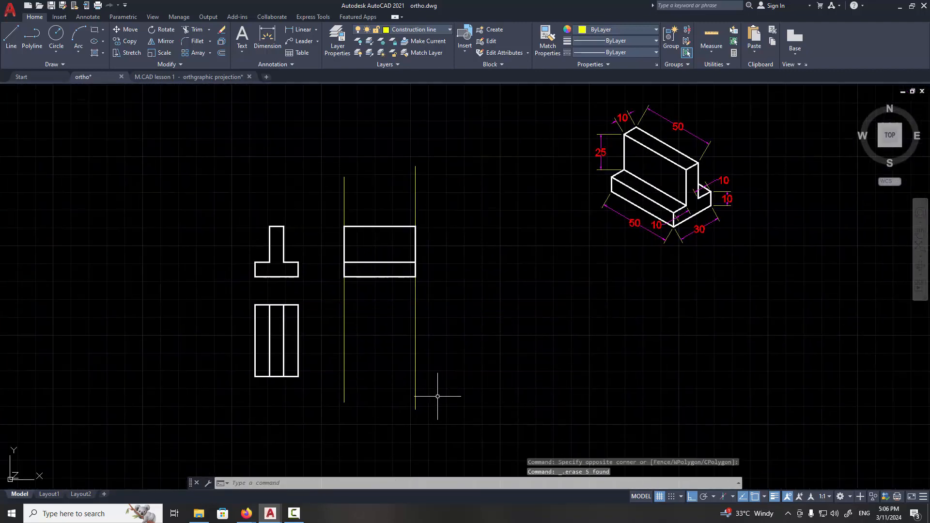
left_click(327, 393)
key("Delete")
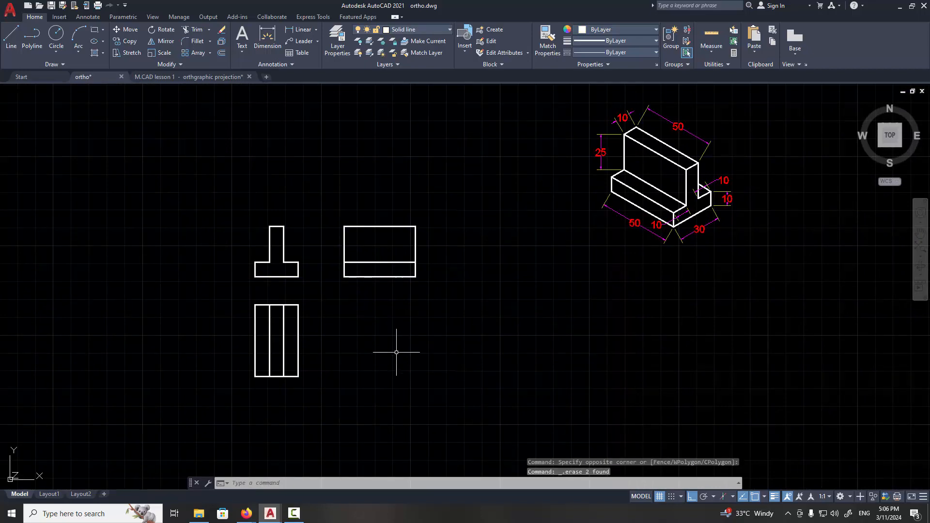